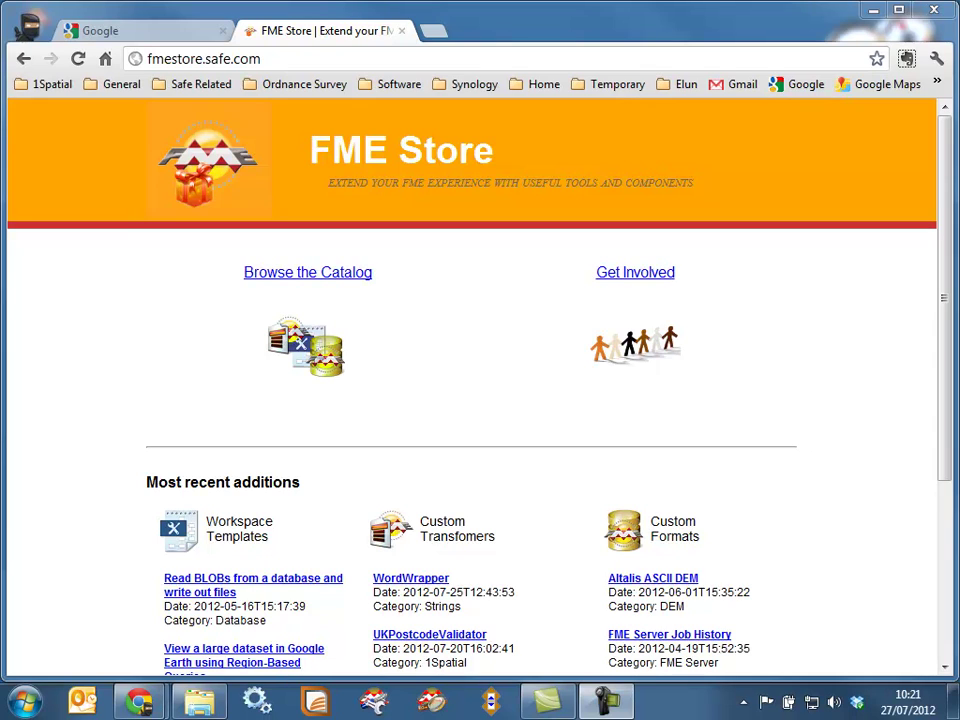
left_click(137, 33)
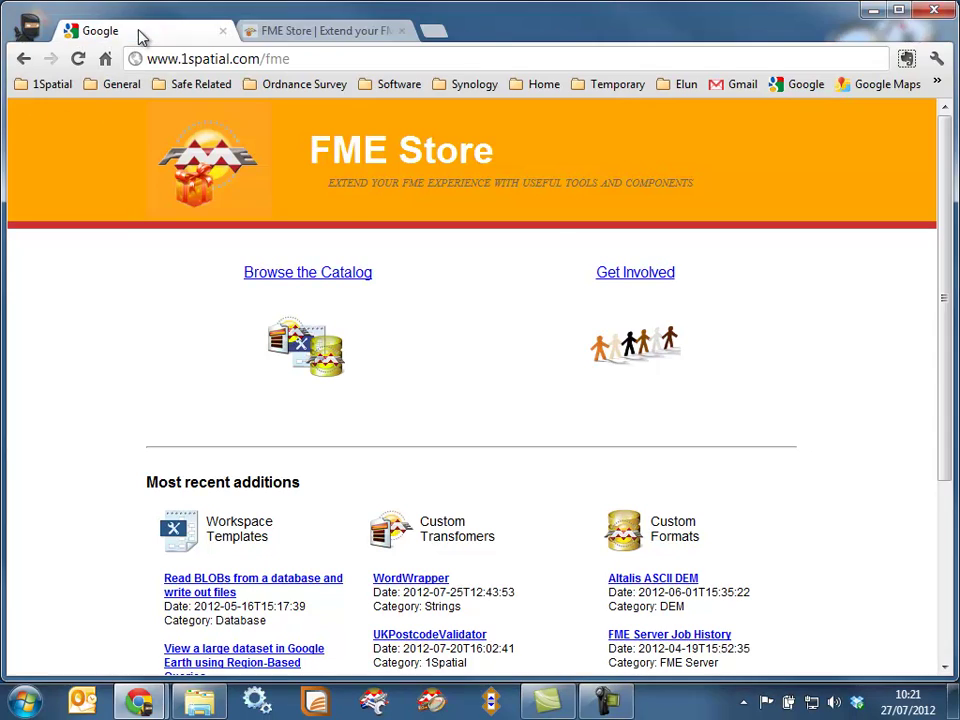
left_click(327, 59)
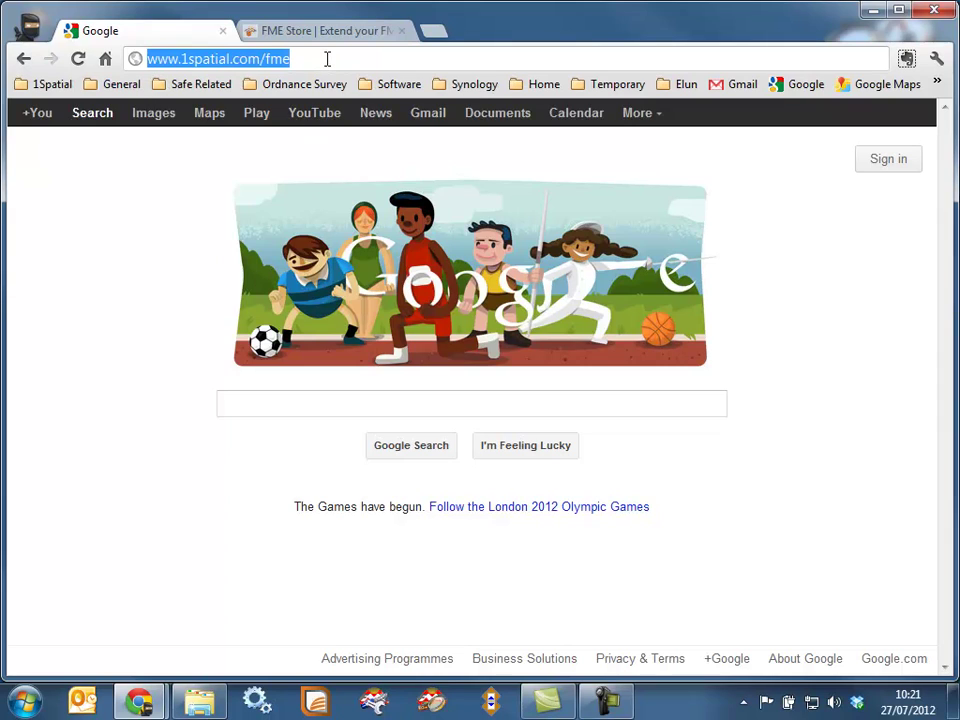
key("Return")
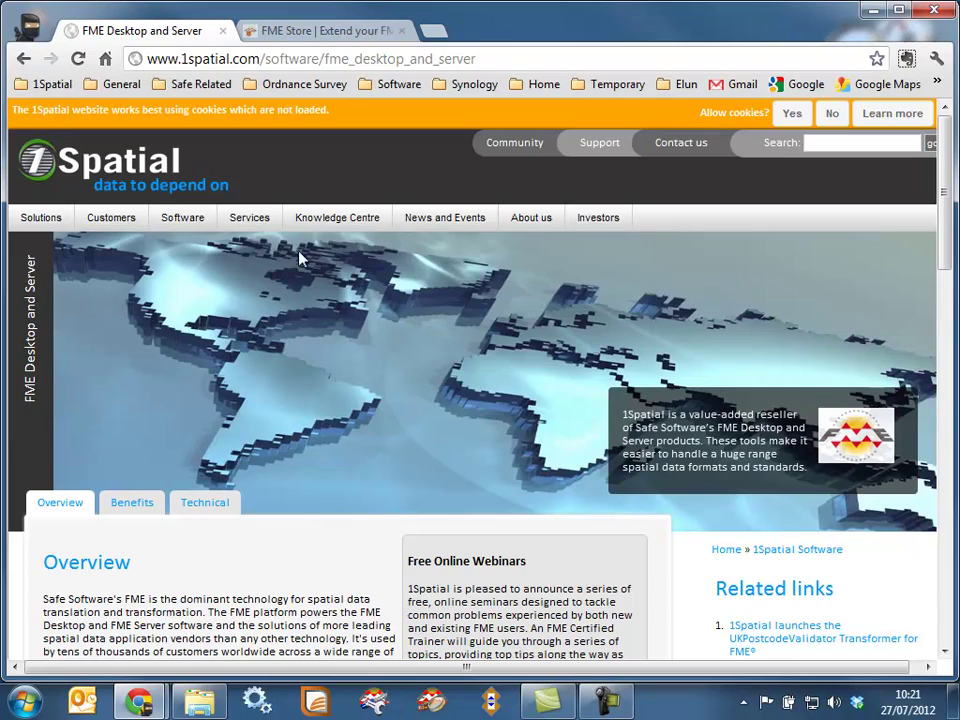
scroll(279, 414, "down", 4)
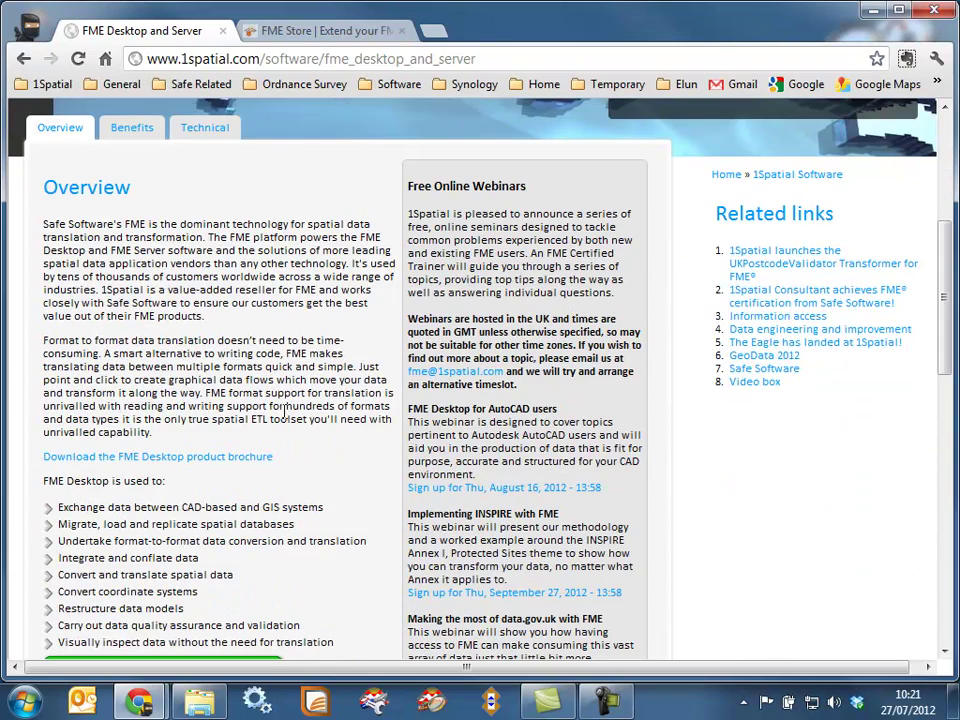
scroll(286, 408, "down", 2)
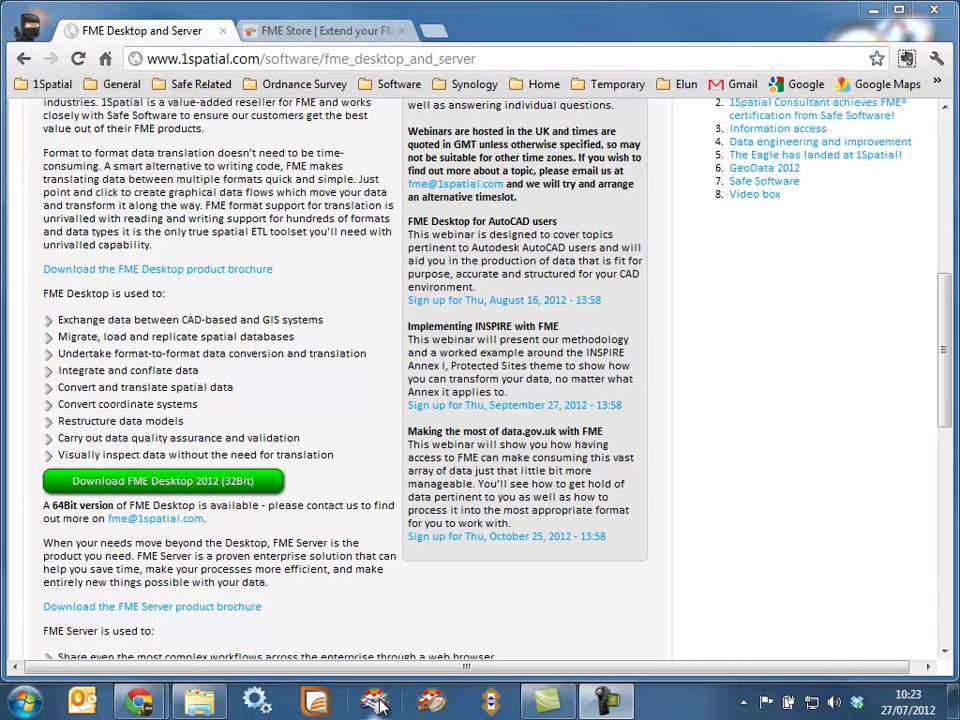
Launch FME Workbench and narrow the Navigator pane to give the start page more room.
left_click(378, 704)
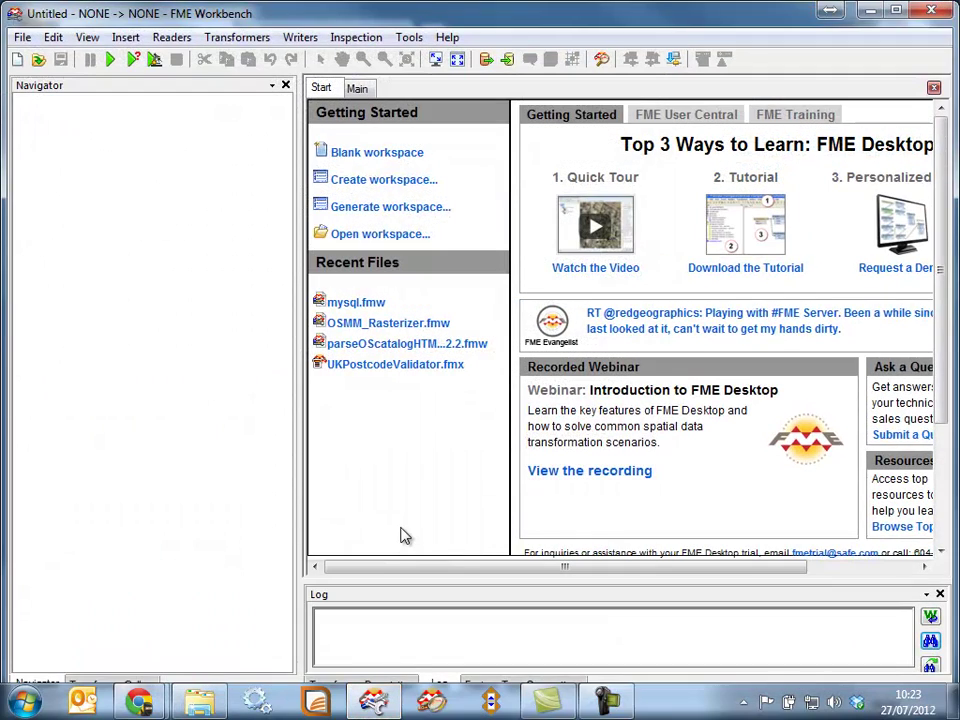
left_click_drag(301, 476, 208, 495)
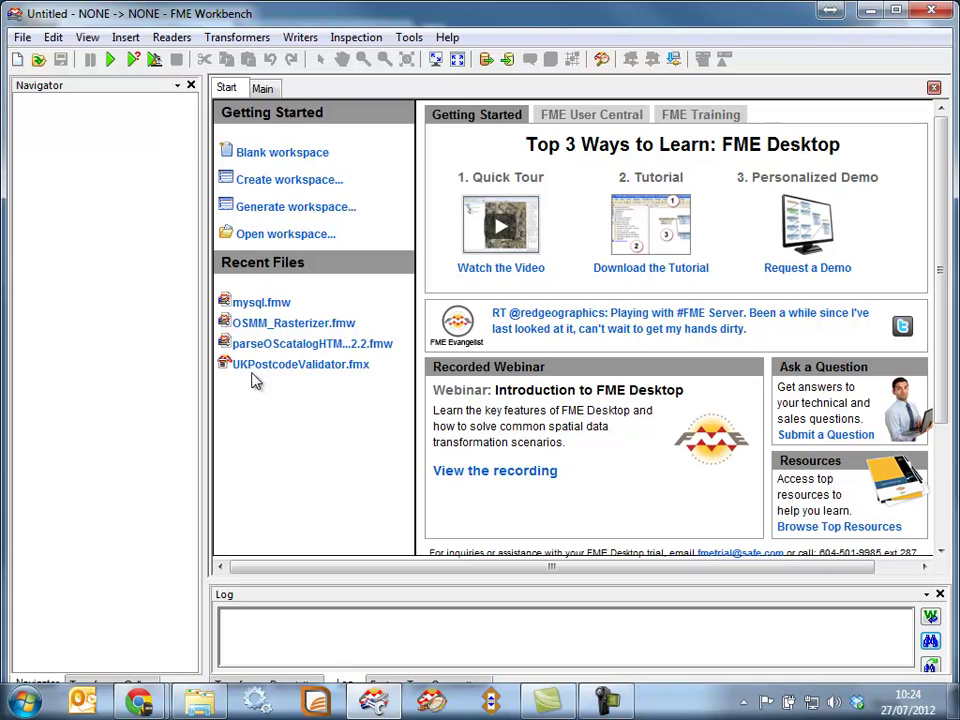
Start creating a workspace from a template and refresh the list of FME Store templates.
left_click(284, 182)
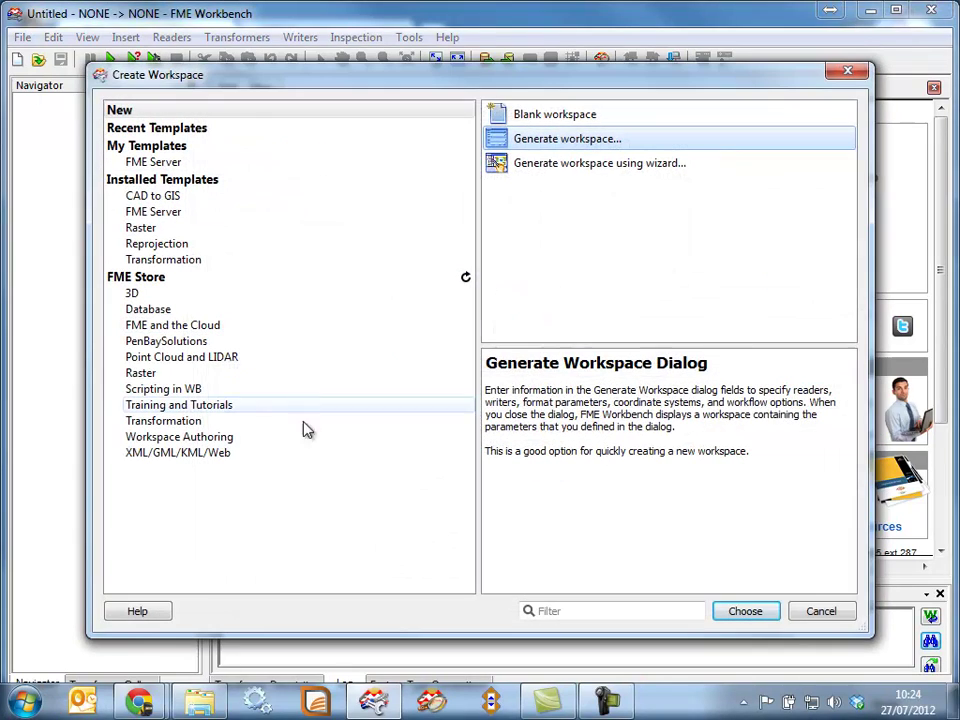
left_click(165, 280)
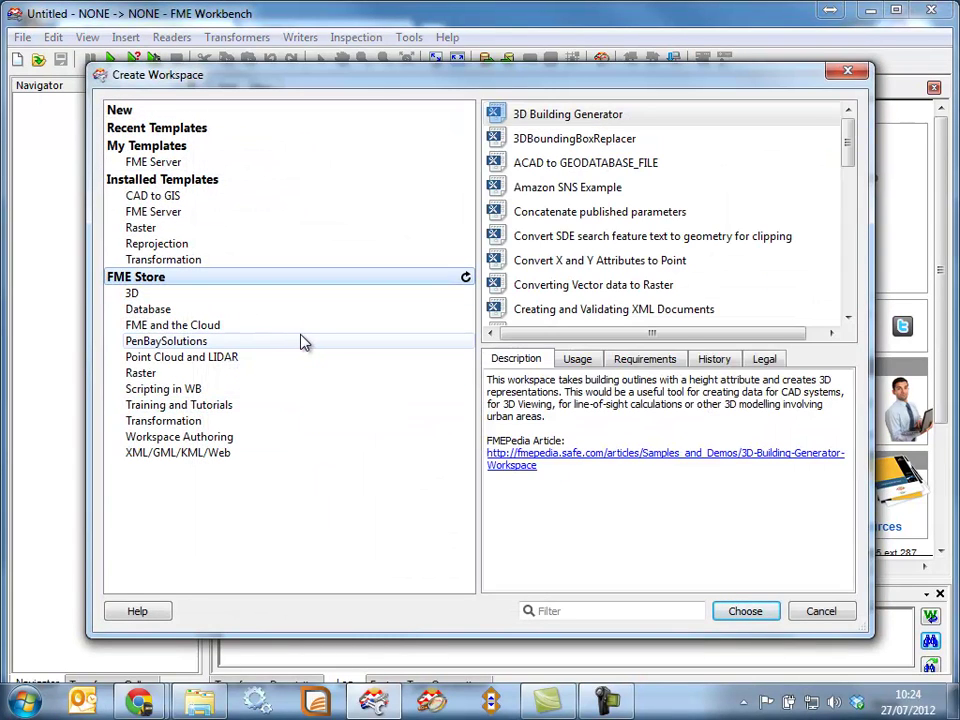
left_click(466, 278)
Review the FME Store template categories from 3D to Scripting in WB, including the PenBaySolutions template's cost, and leave without choosing one.
left_click(133, 294)
left_click(206, 296)
left_click(207, 297)
left_click(168, 311)
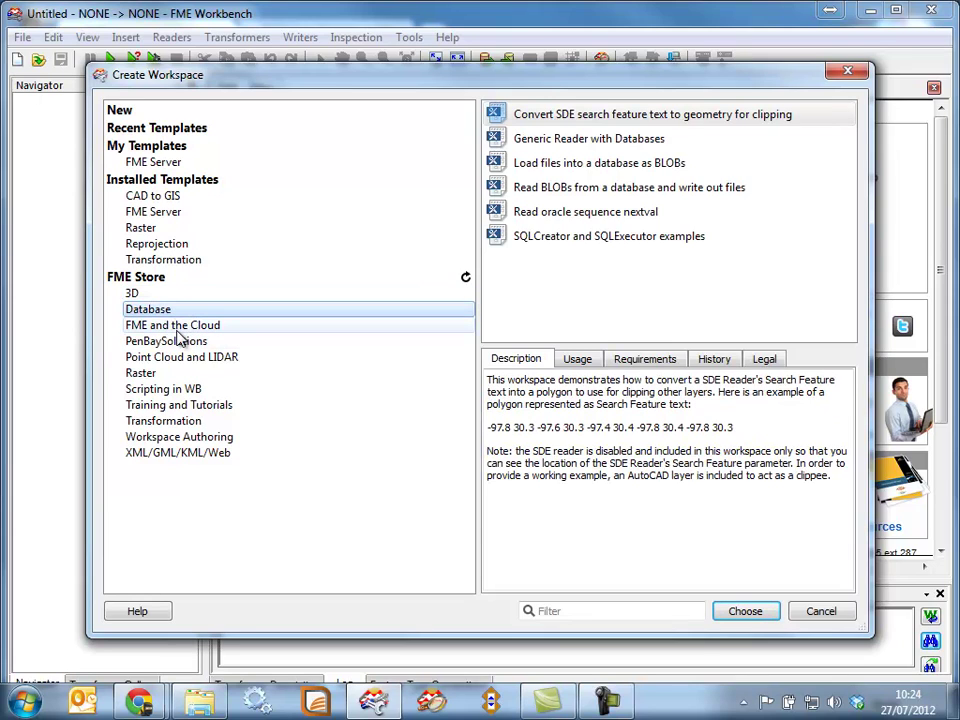
left_click(176, 329)
left_click(175, 342)
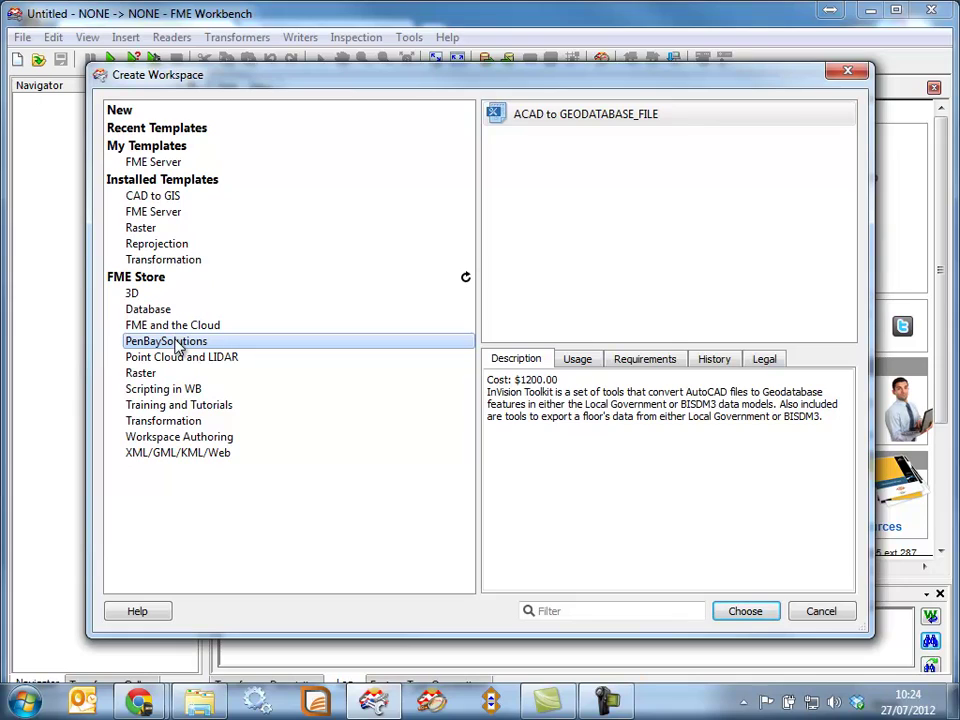
key("Tab")
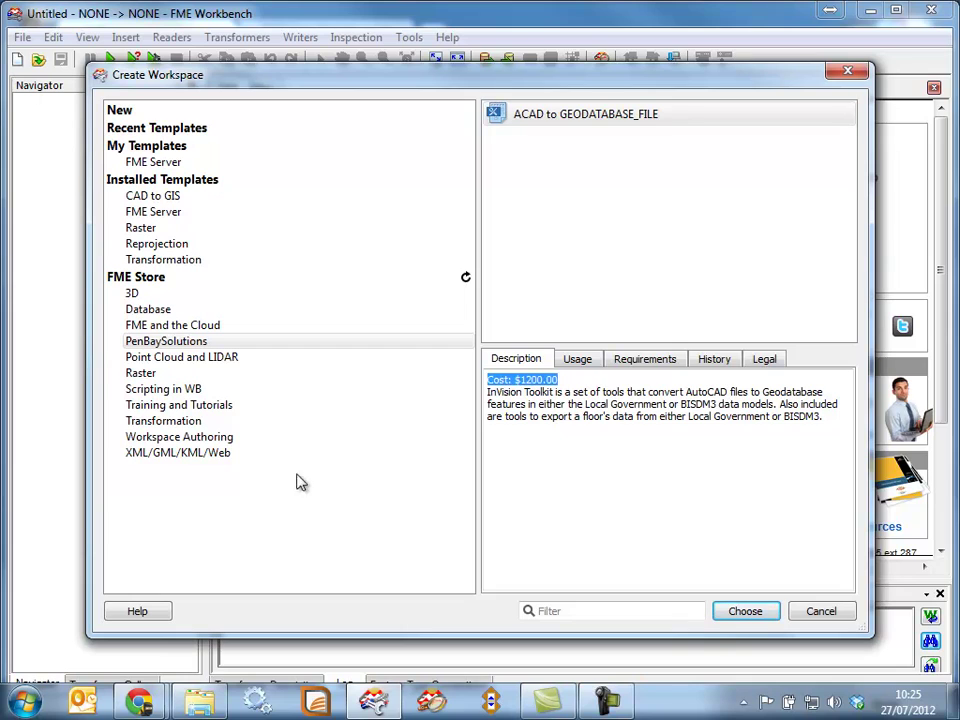
left_click(174, 365)
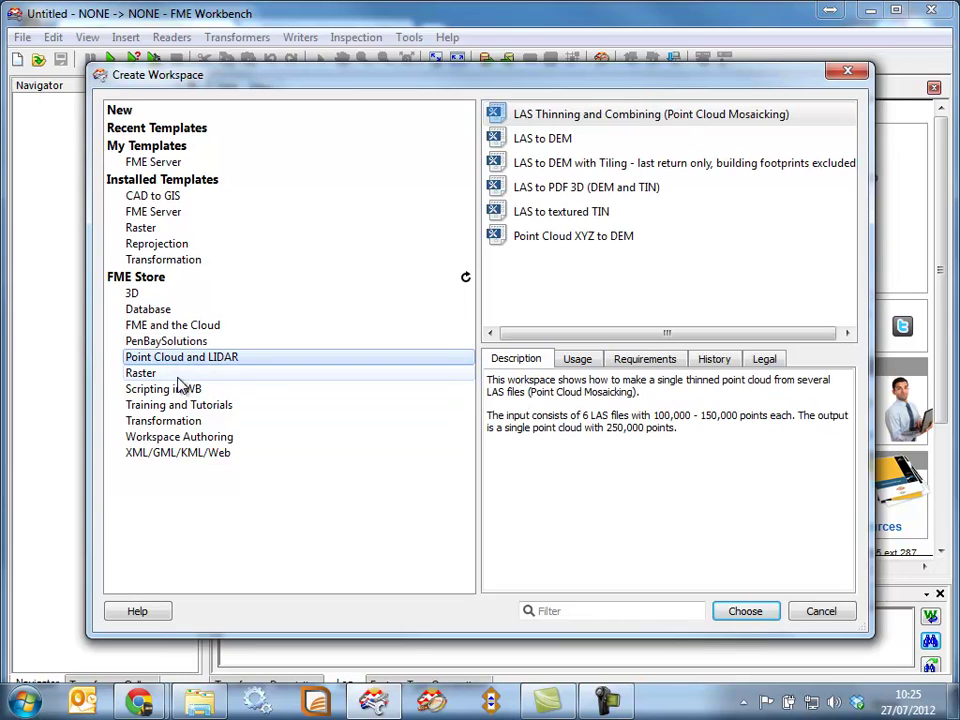
left_click(145, 376)
left_click(178, 391)
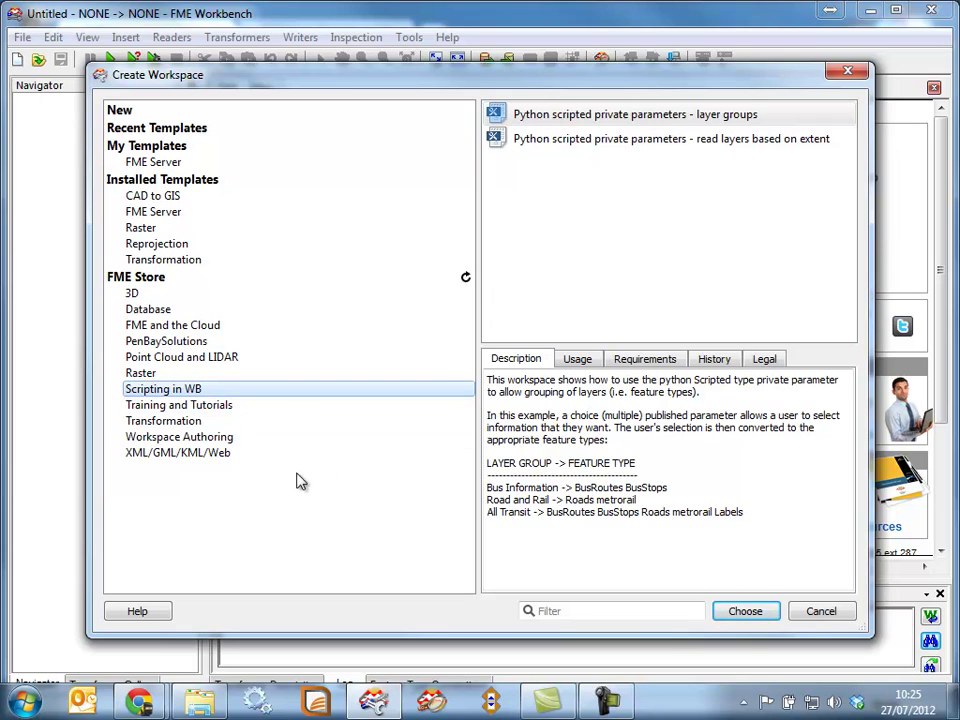
left_click(818, 612)
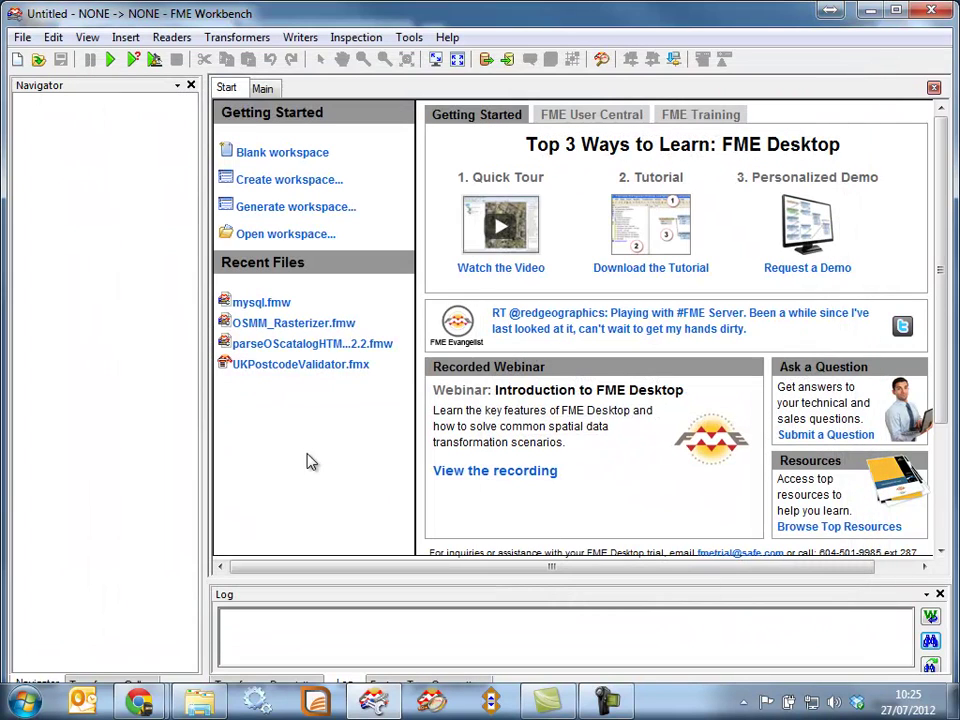
Show the empty Main canvas in a maximized window, with the Transformer Gallery displayed beside it.
left_click(265, 88)
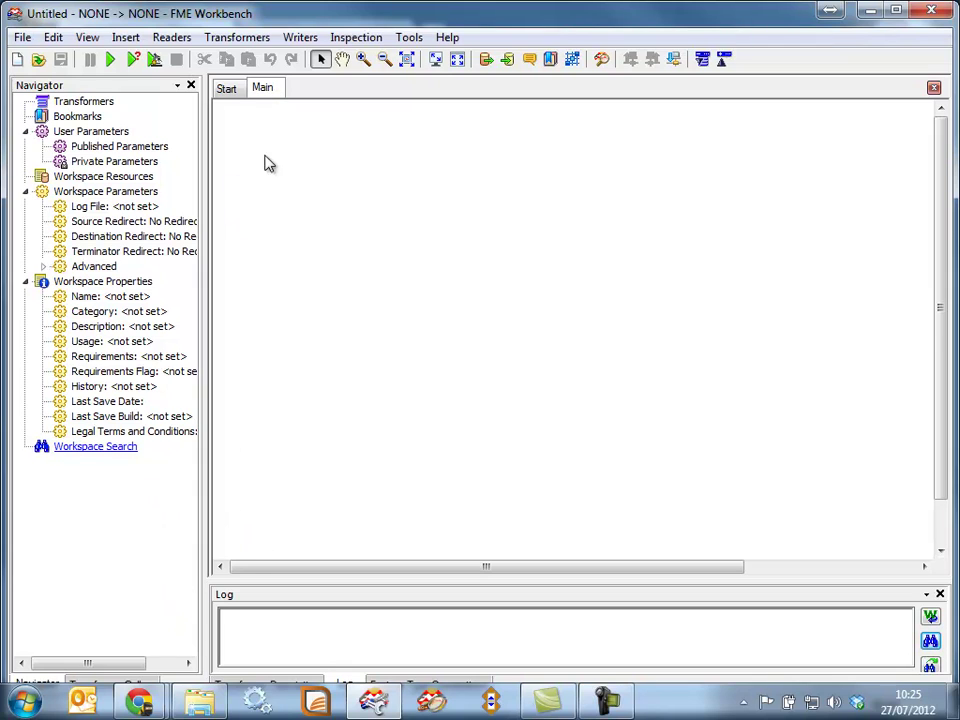
double_click(310, 14)
left_click(104, 655)
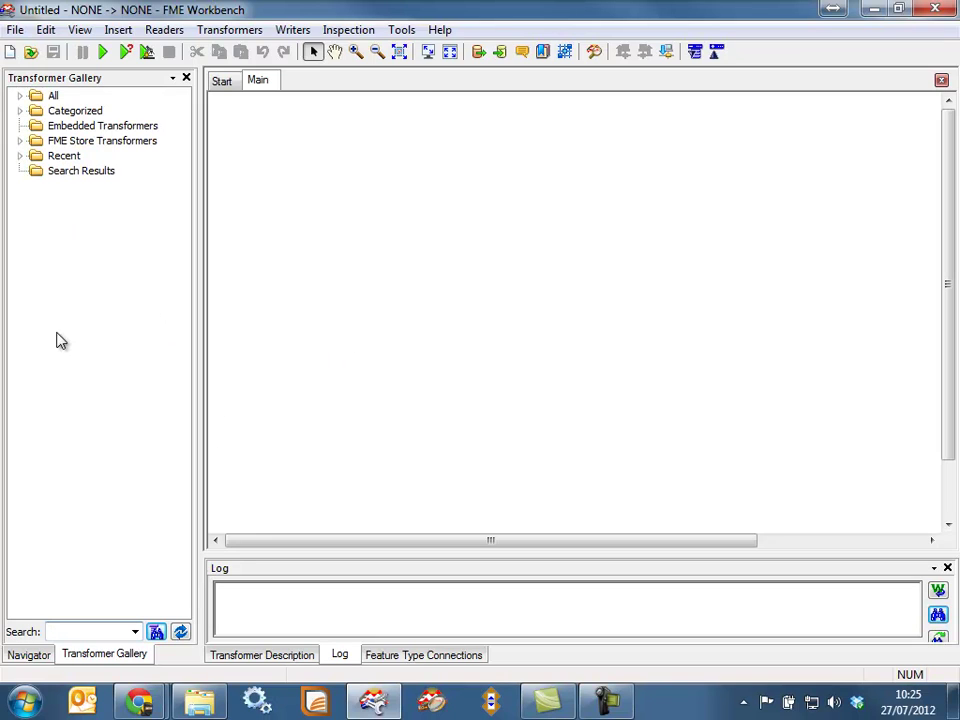
View the description of the PrismCreator transformer in the Infrastructure category of the FME Store Transformers.
left_click(21, 141)
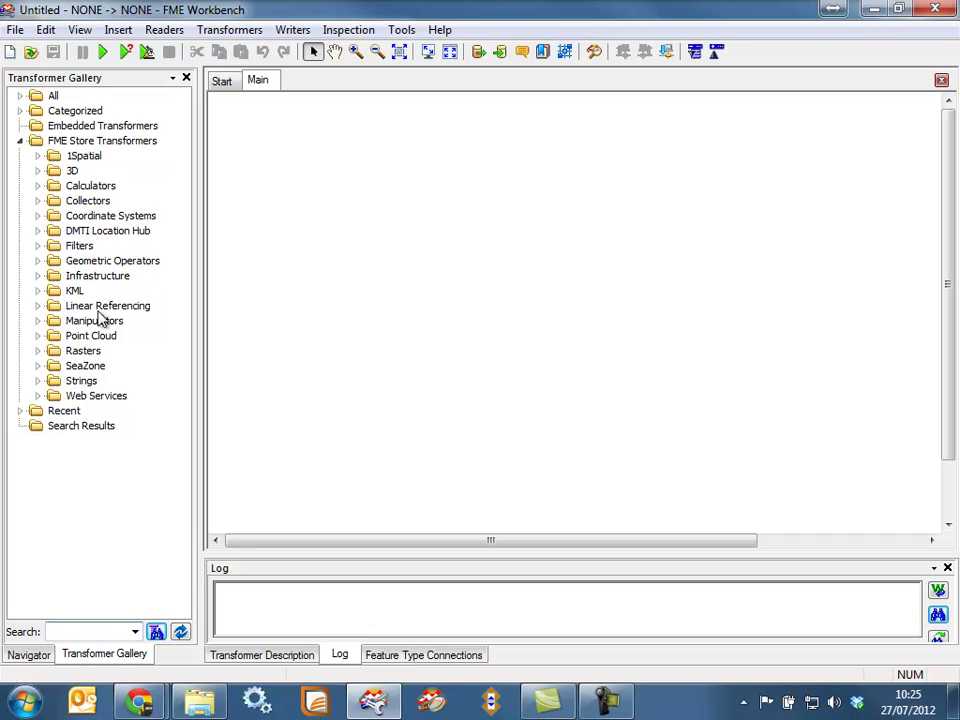
left_click(38, 275)
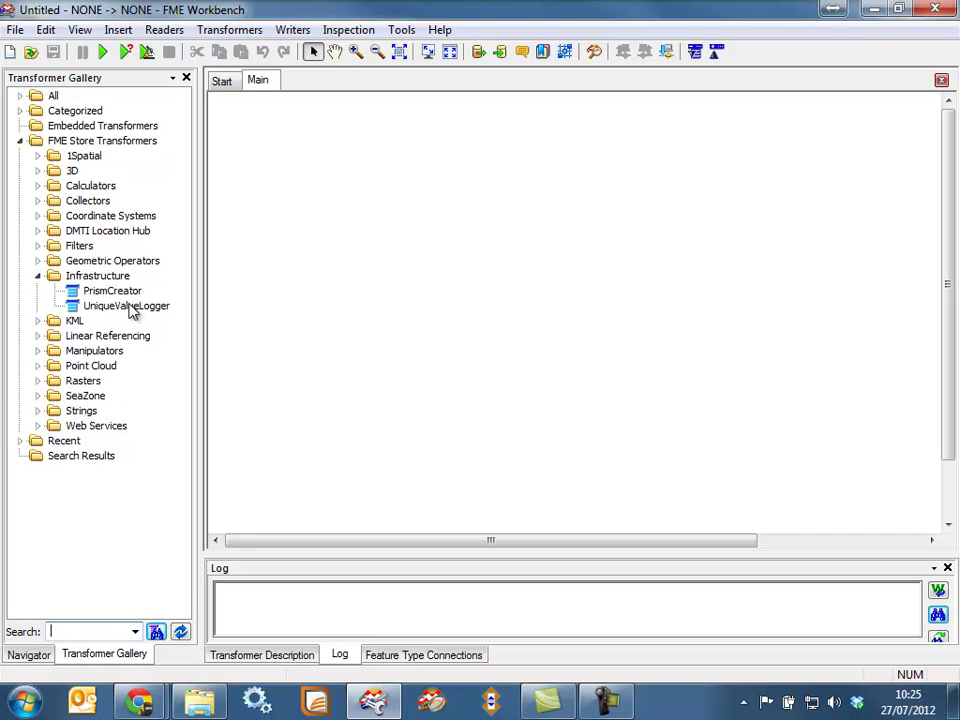
left_click(112, 291)
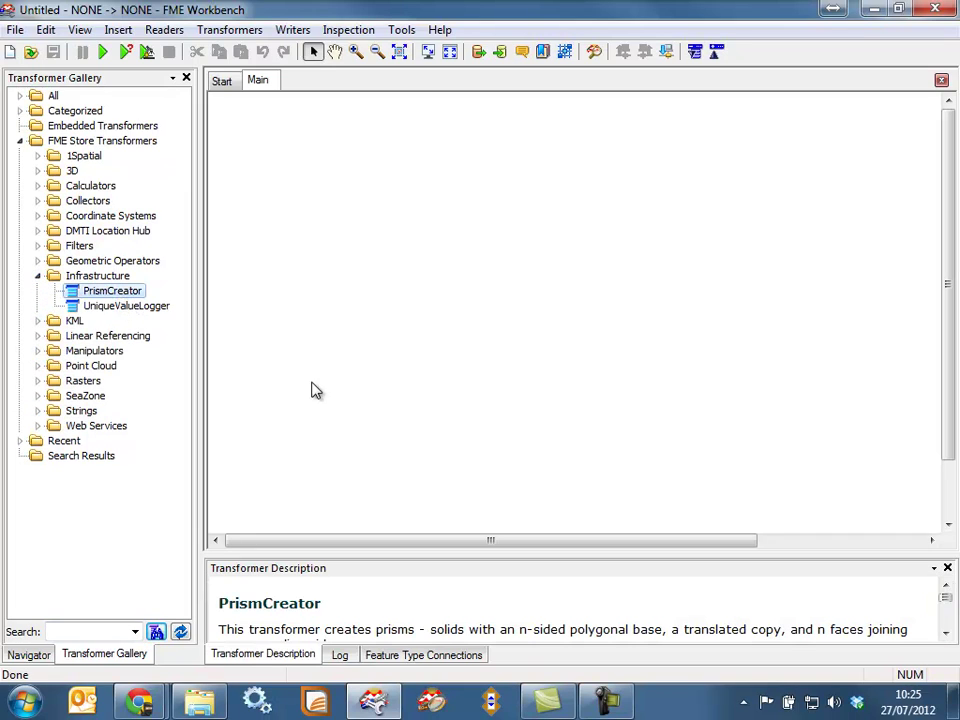
Read the cost and license details of 1Spatial's UKPostcodeValidator in an enlarged description pane, and shrink the pane again.
left_click(38, 157)
left_click(108, 171)
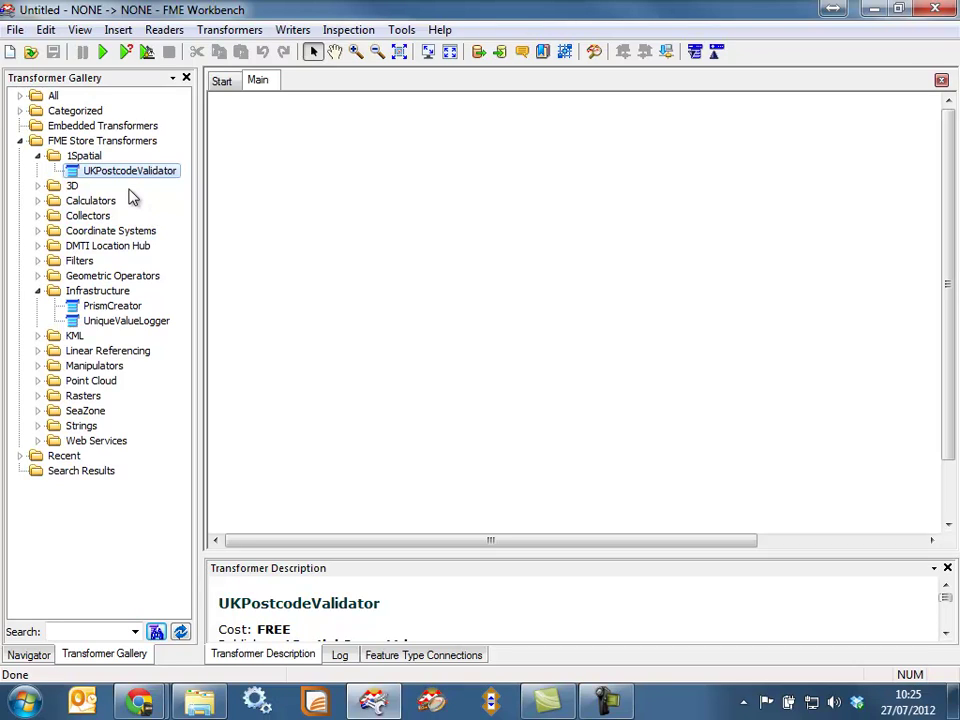
left_click(590, 360)
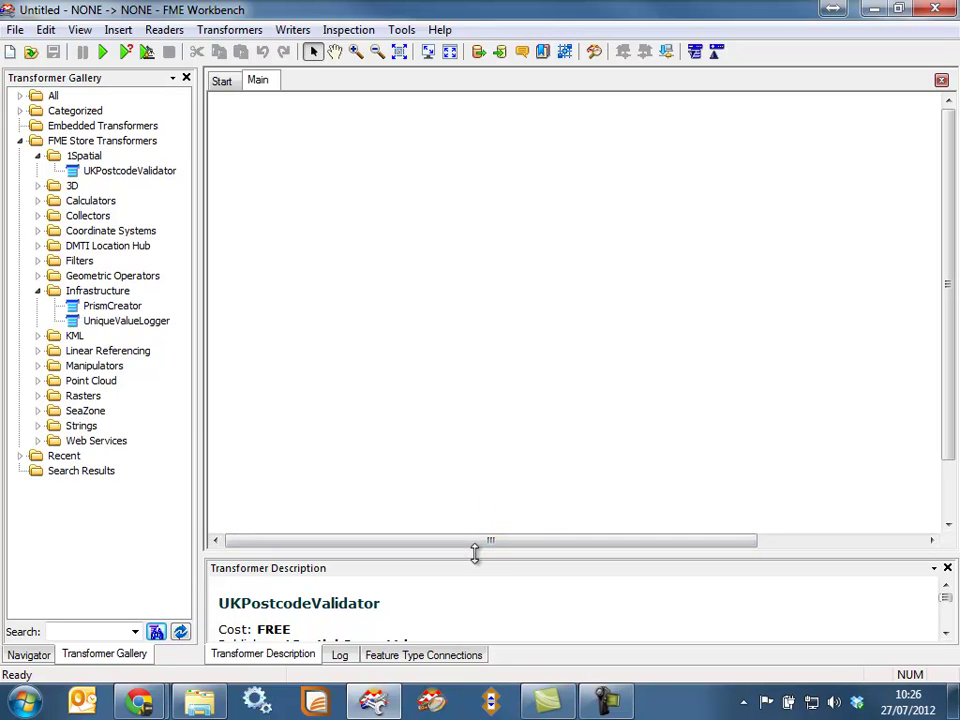
left_click_drag(476, 553, 471, 392)
double_click(272, 430)
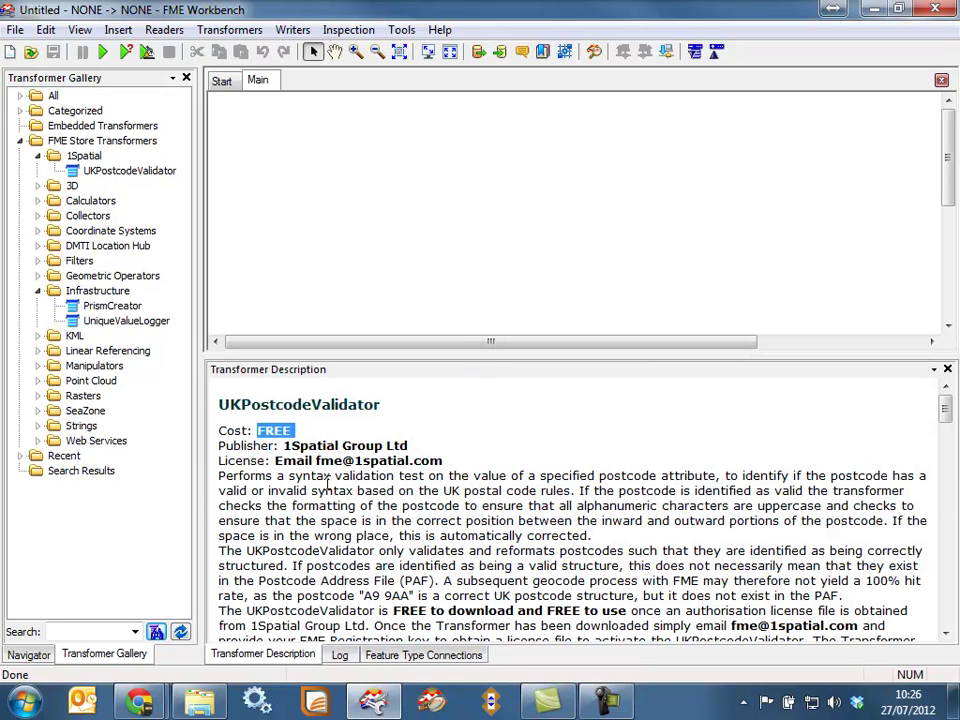
double_click(252, 460)
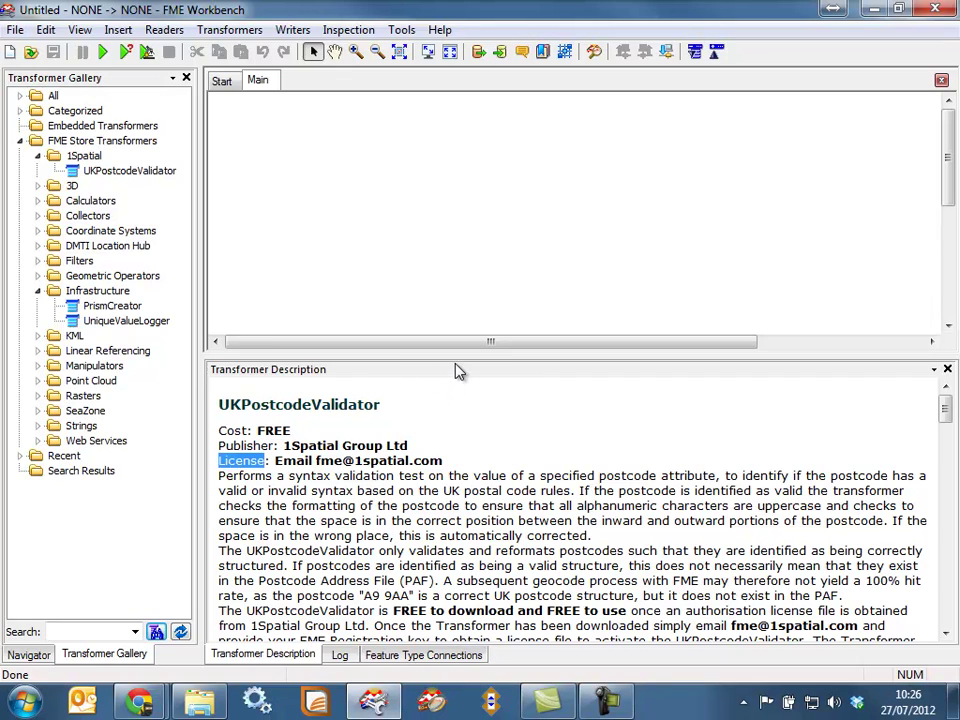
left_click_drag(457, 356, 461, 536)
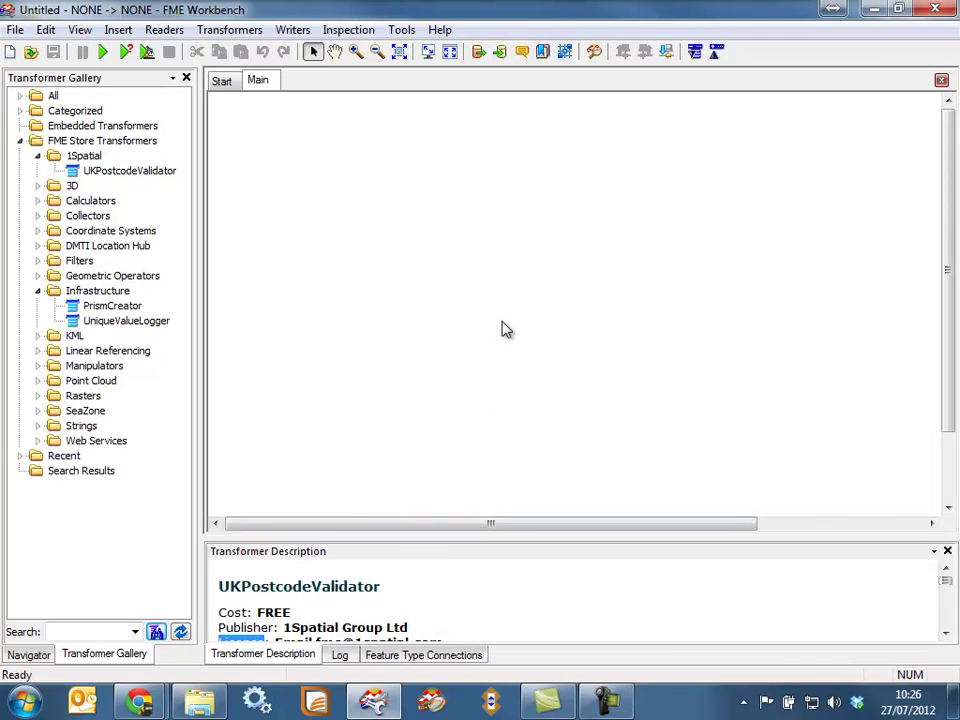
Add the UKPostcodeValidator transformer near the middle of the canvas and enlarge the Log pane to show its download messages.
type("uk")
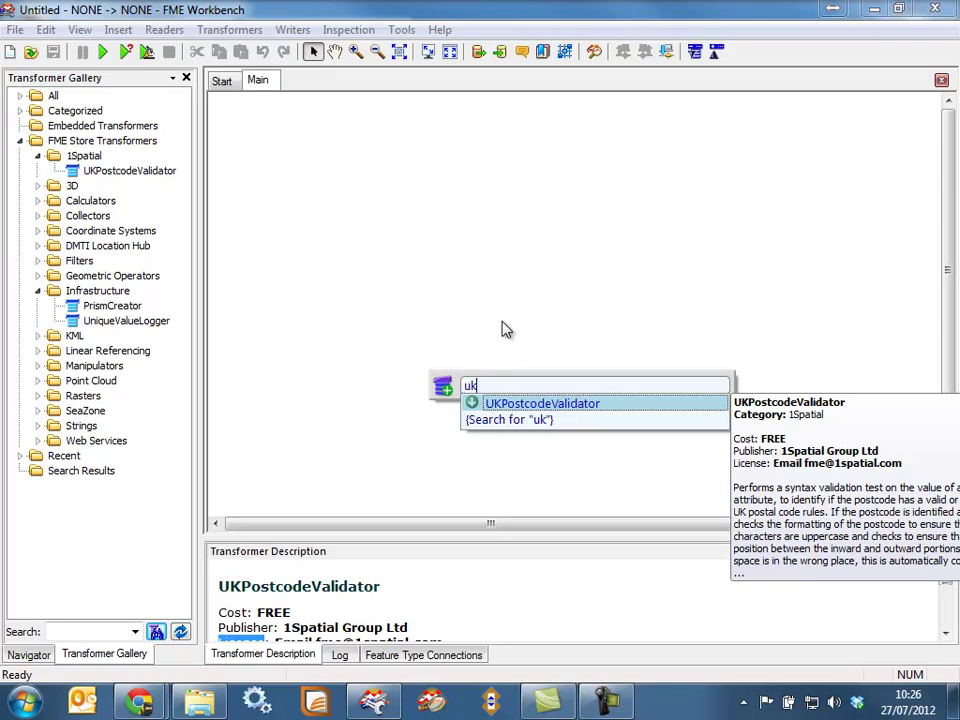
key("Return")
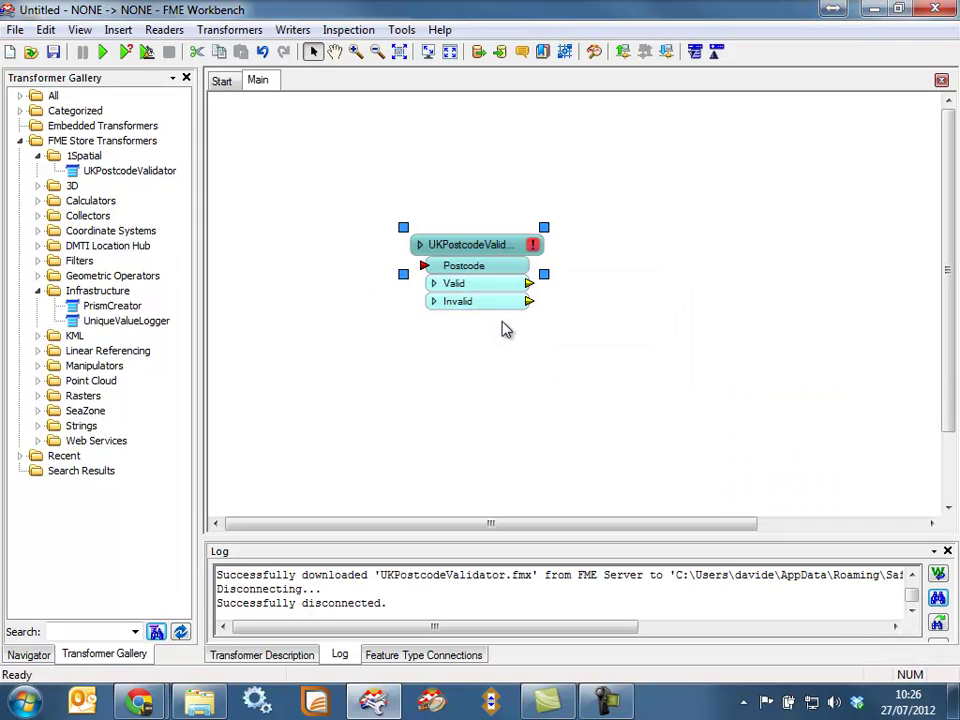
left_click_drag(480, 250, 513, 242)
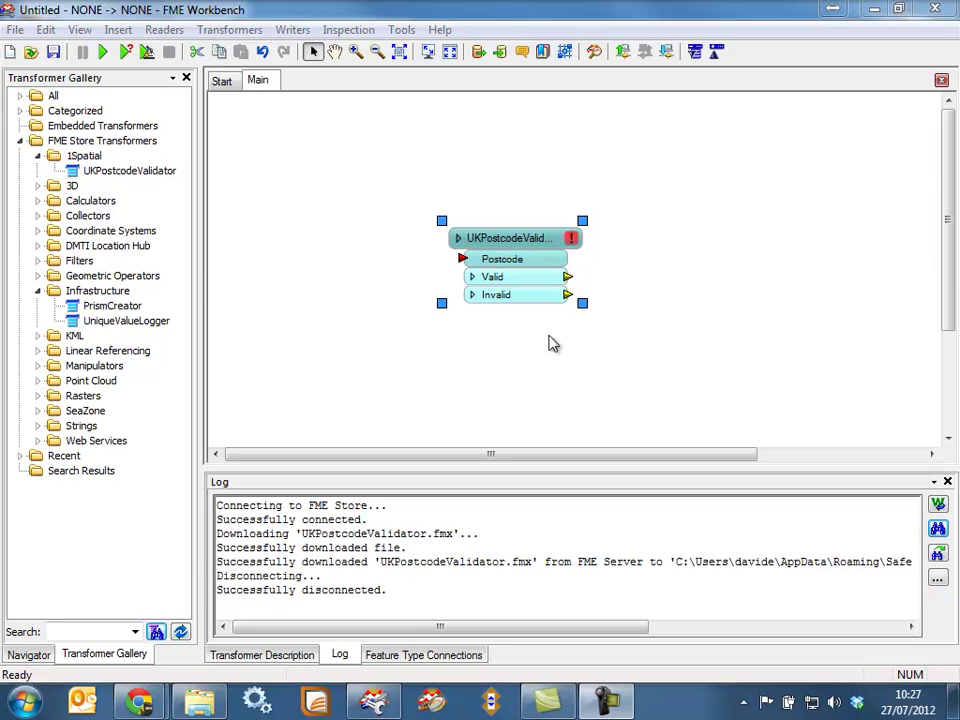
left_click_drag(527, 467, 536, 368)
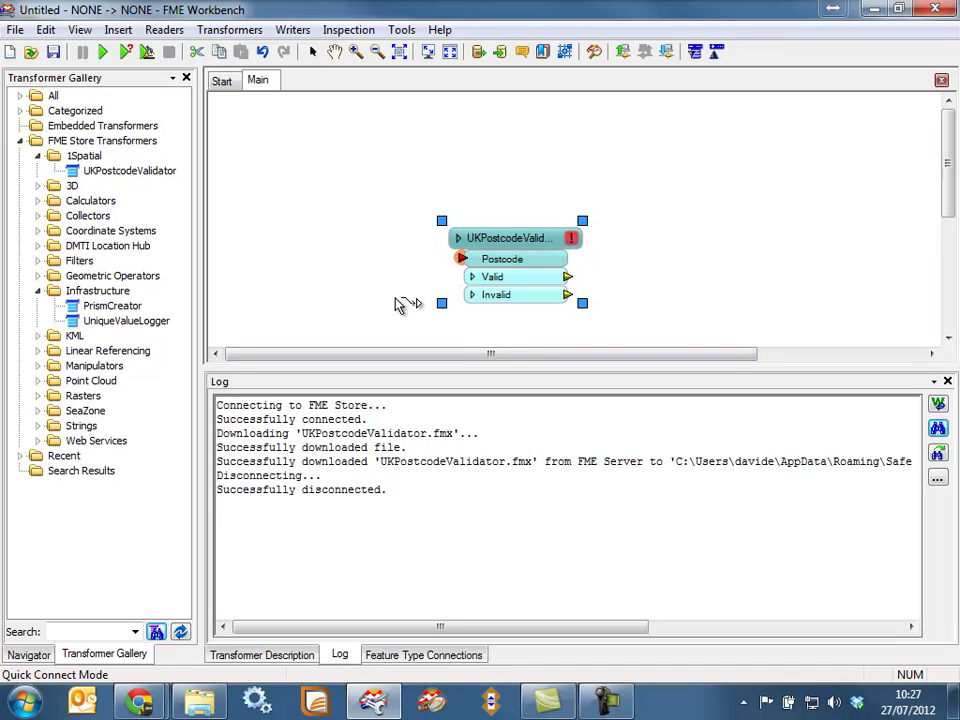
Add a Creator transformer connected to the validator's Postcode input, and add an attribute named postcode to its CREATED output.
type("creator")
key("Return")
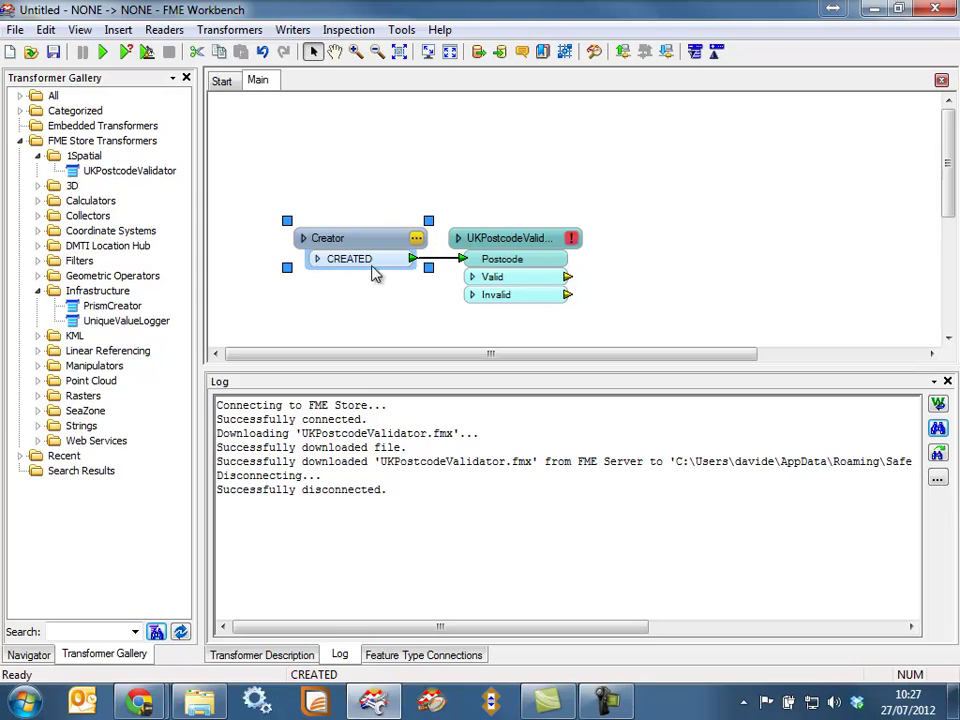
left_click(317, 259)
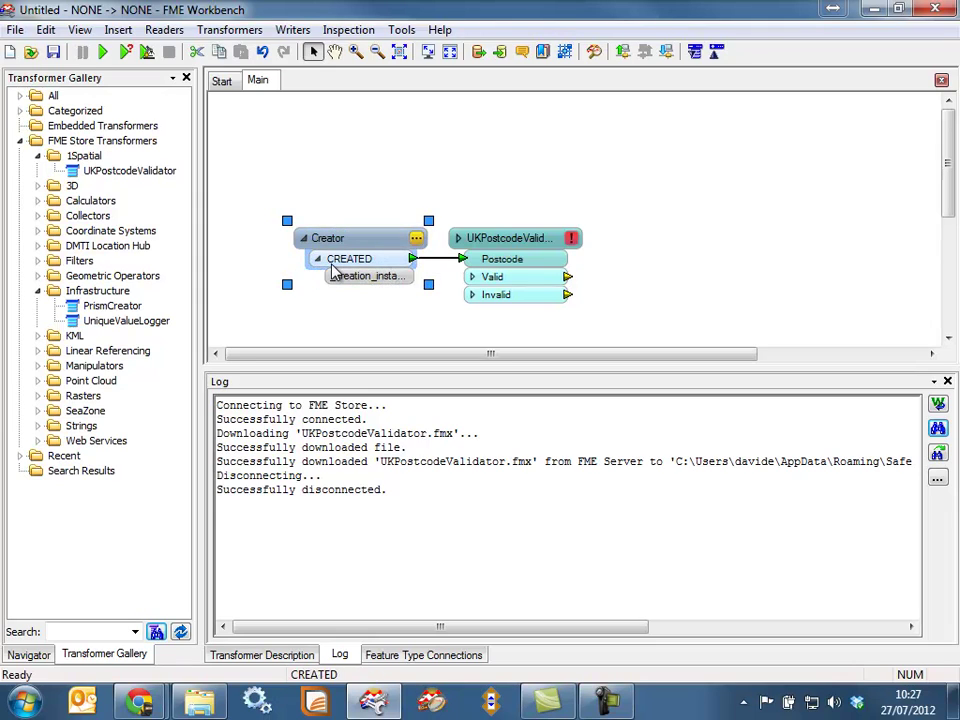
right_click(335, 273)
left_click(360, 271)
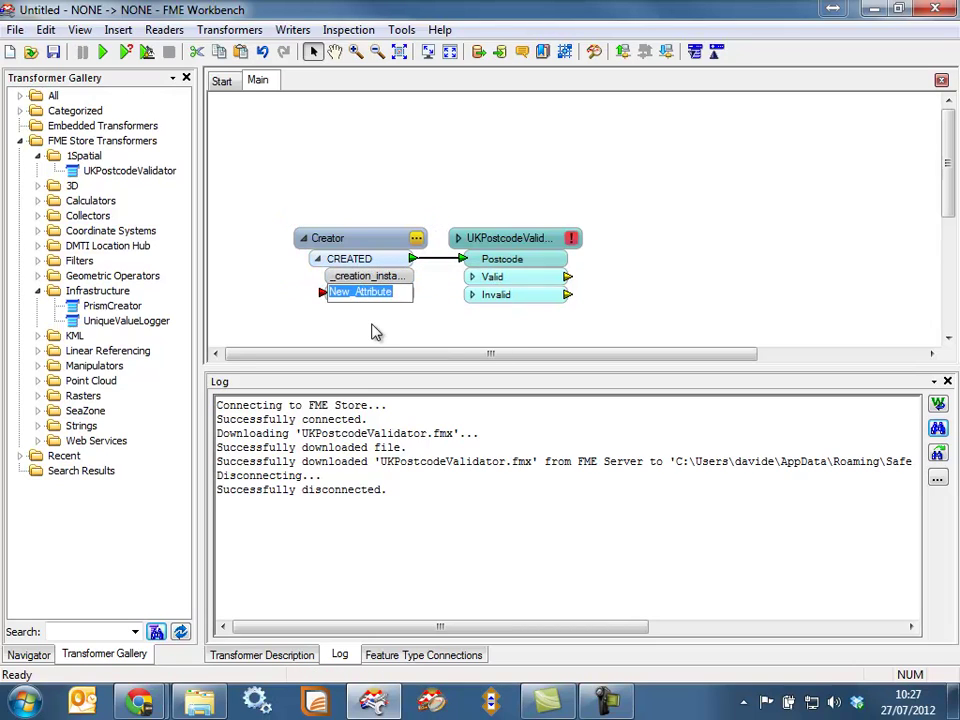
type("postcode")
key("Return")
Attach a constant with the value "cb4 3lt" to the postcode attribute of the Creator's CREATED output.
right_click(322, 296)
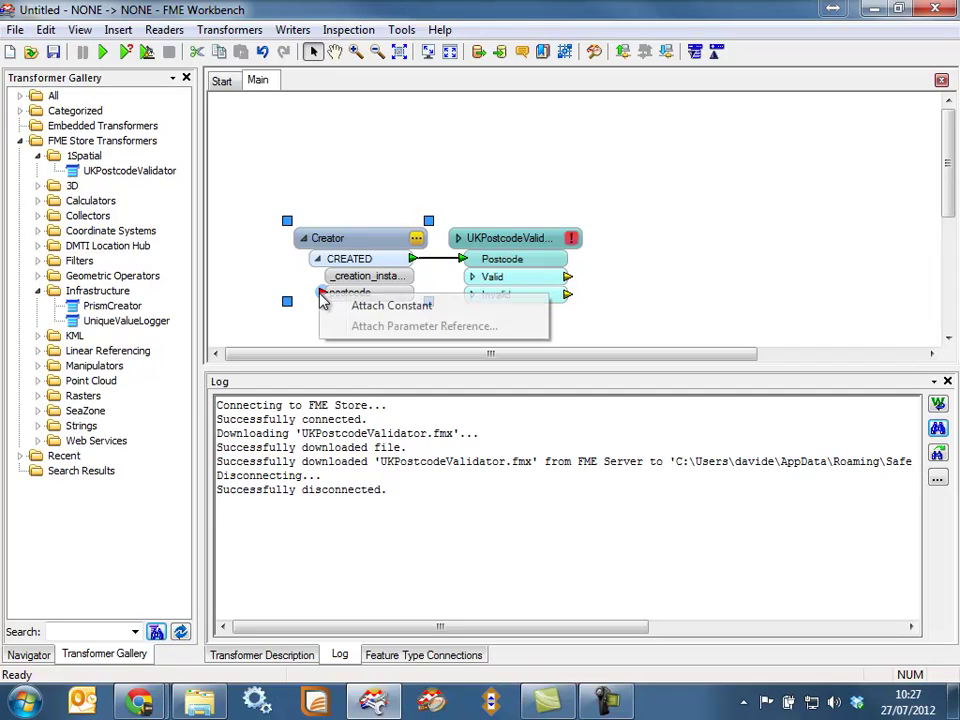
left_click(390, 306)
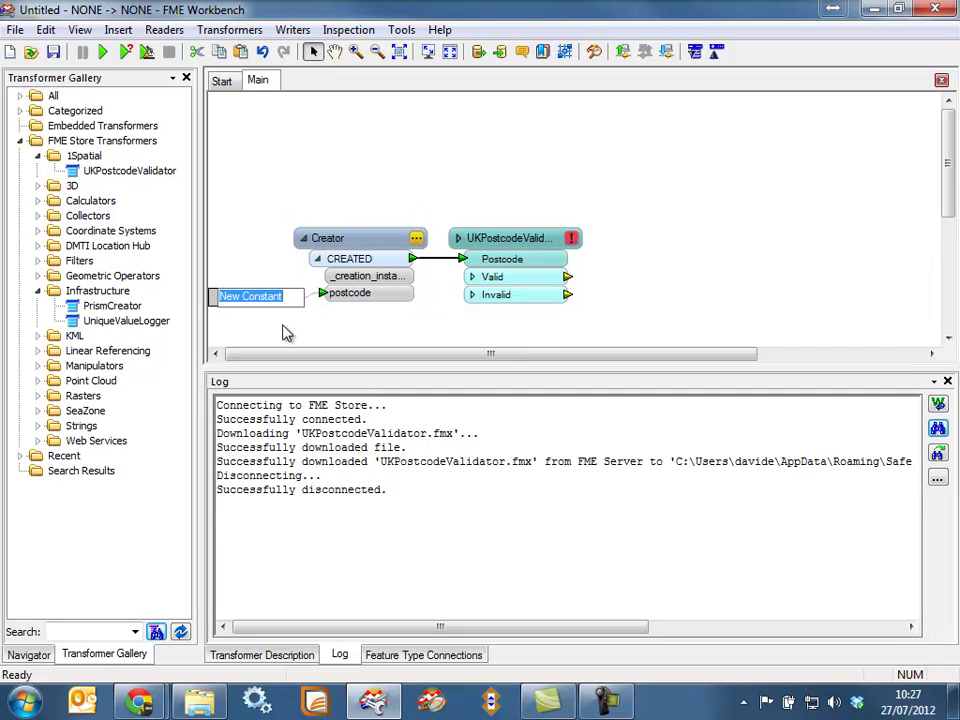
type("cb4 ")
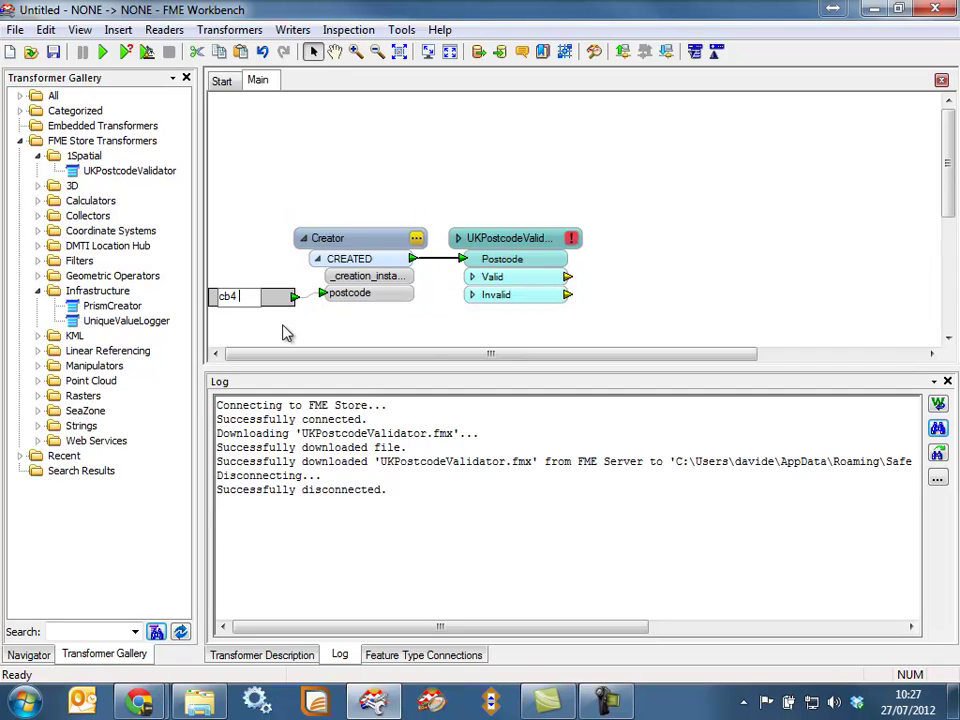
type("3lt")
left_click(321, 326)
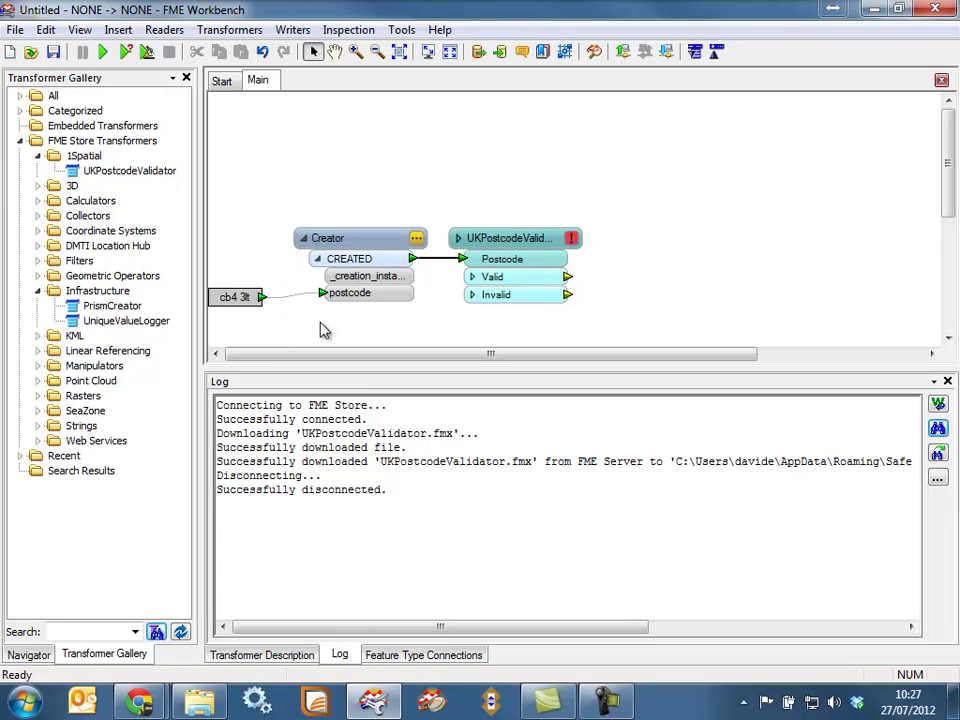
Reposition the Creator and UKPostcodeValidator on the canvas and set the validator's "Postcode field to validate" to postcode.
left_click_drag(365, 256, 372, 201)
left_click_drag(520, 244, 544, 227)
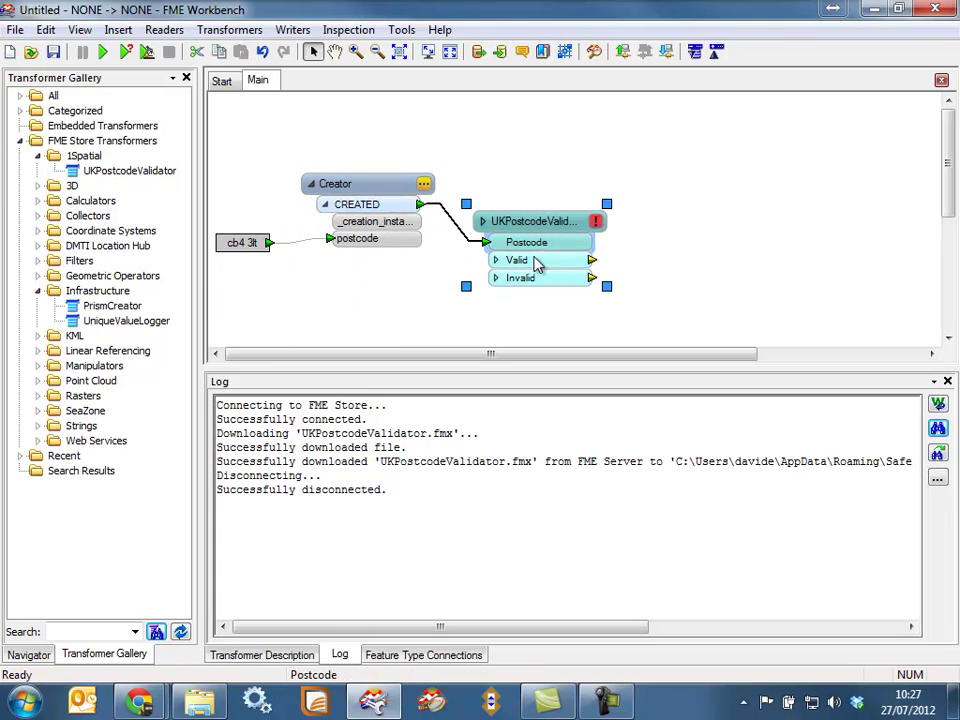
left_click(596, 221)
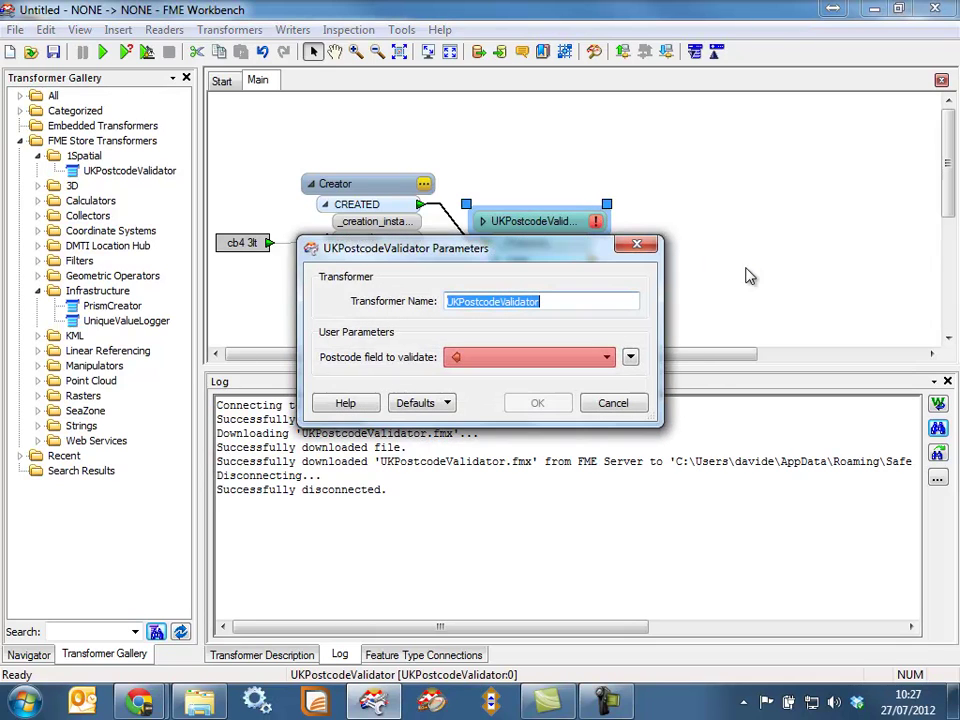
left_click(595, 358)
left_click(538, 392)
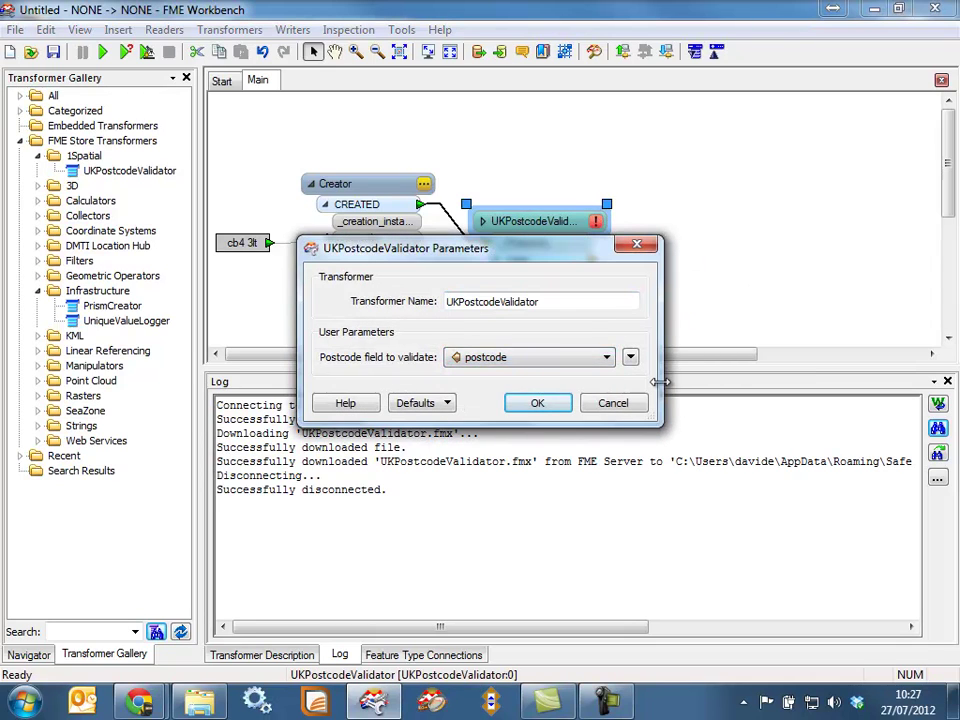
left_click(545, 402)
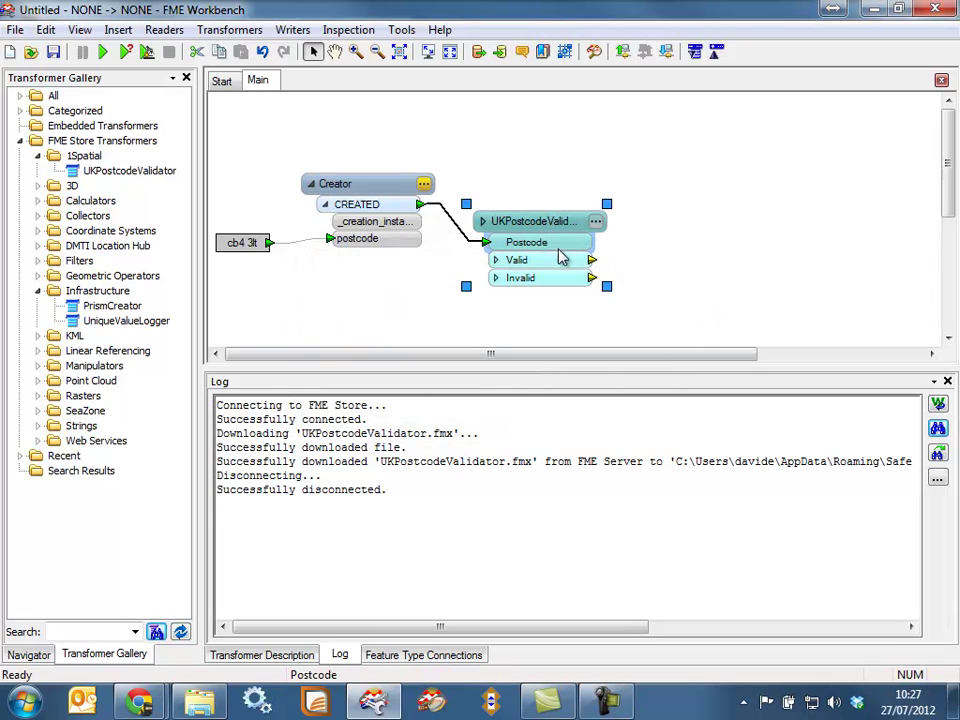
Connect Loggers to the validator's Valid and Invalid outputs and arrange them beside the UKPostcodeValidator.
right_click(533, 222)
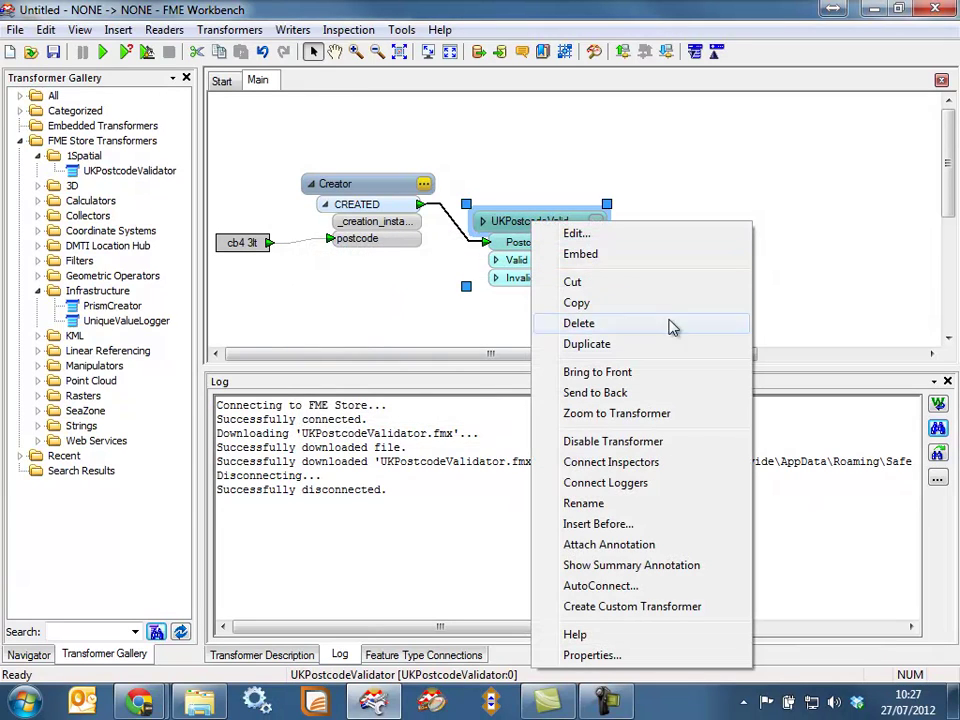
left_click(624, 484)
left_click_drag(765, 290, 765, 324)
left_click_drag(557, 232, 559, 212)
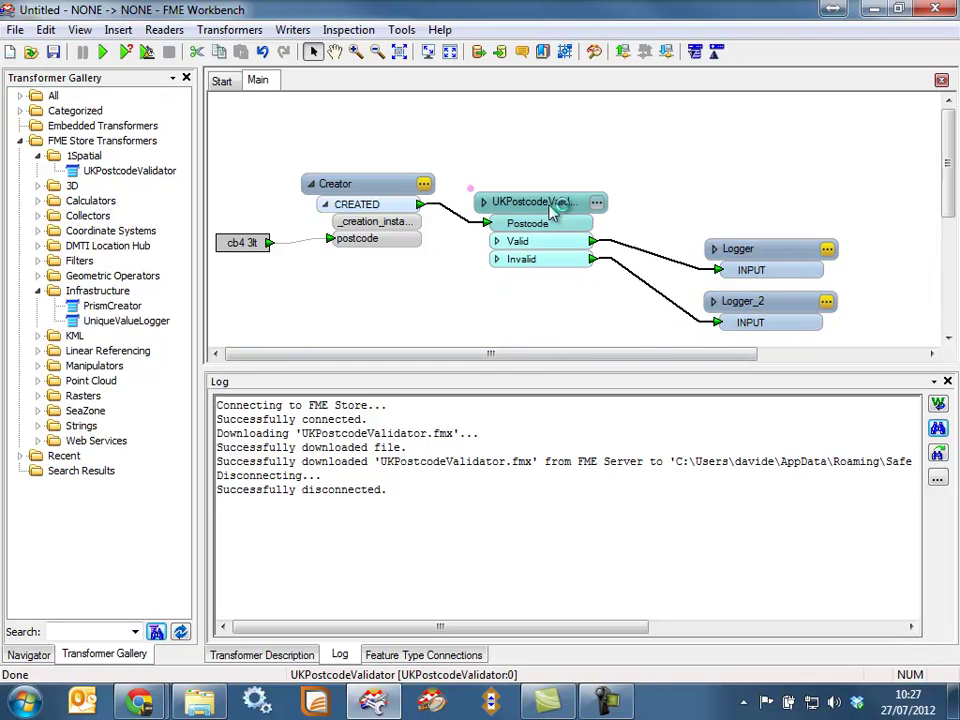
left_click_drag(752, 251, 727, 196)
left_click_drag(765, 307, 749, 268)
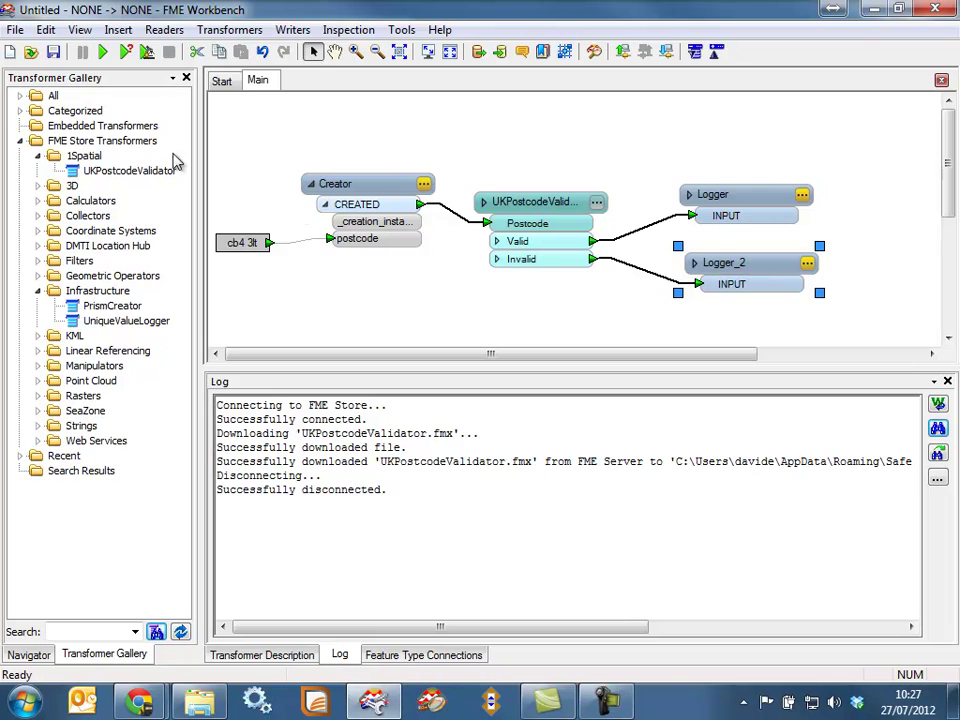
Run the workspace and examine the log's warning about licensing the UKPostcodeValidator, including the contact details given.
left_click(104, 57)
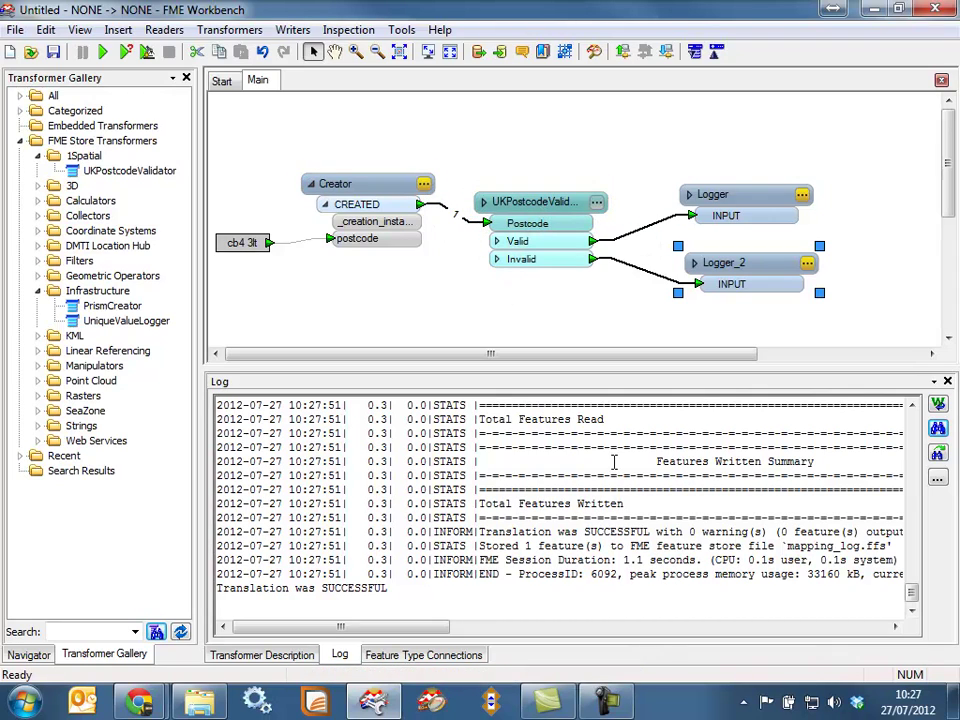
left_click_drag(914, 600, 927, 508)
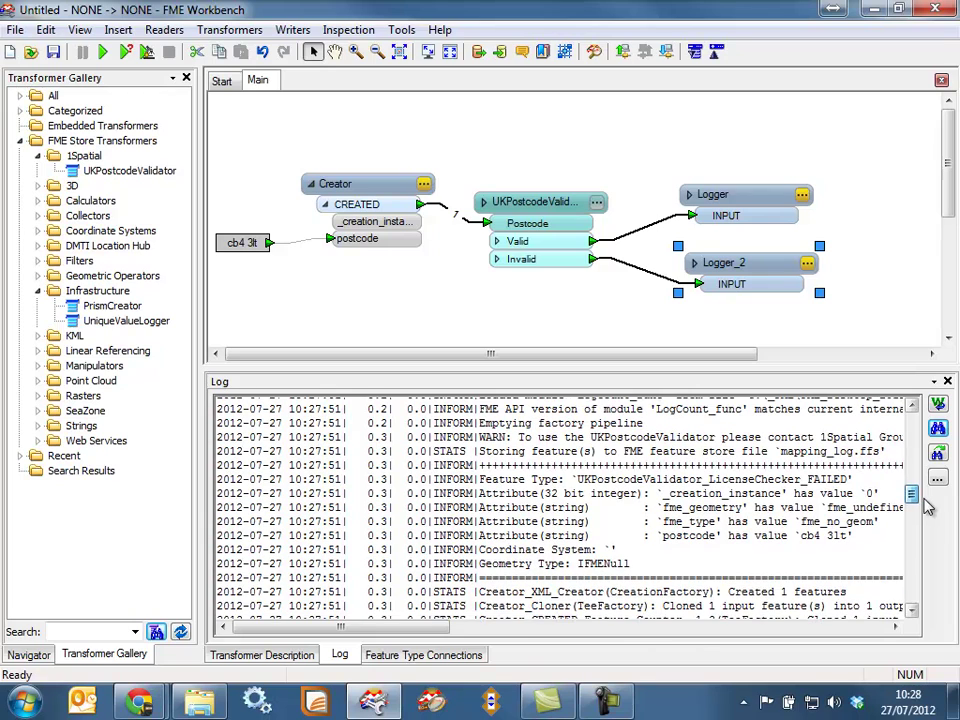
left_click_drag(439, 630, 494, 631)
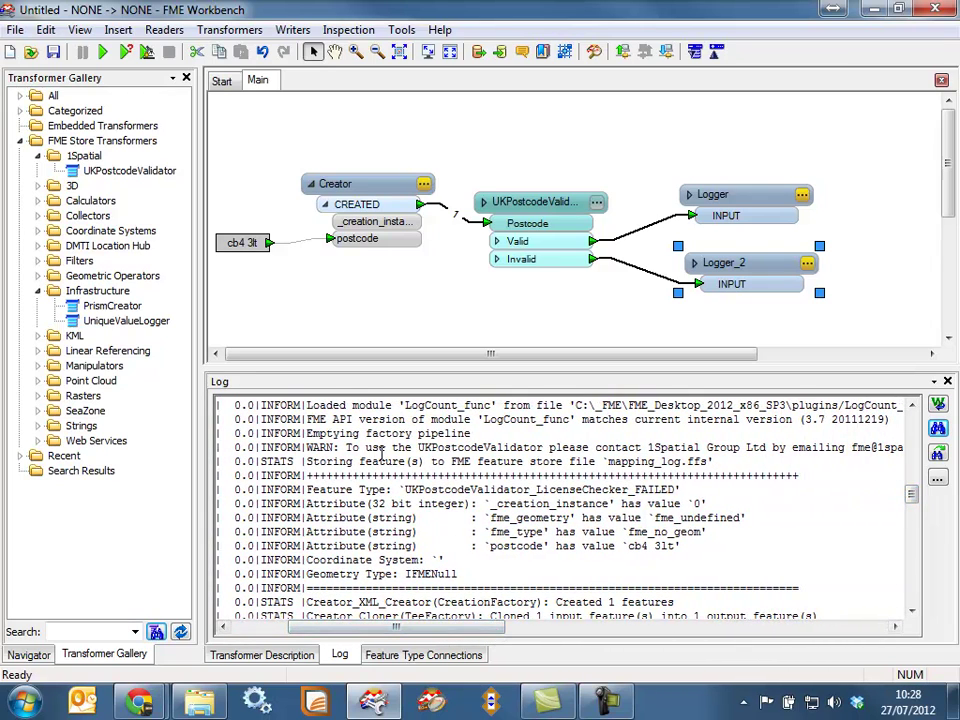
double_click(522, 448)
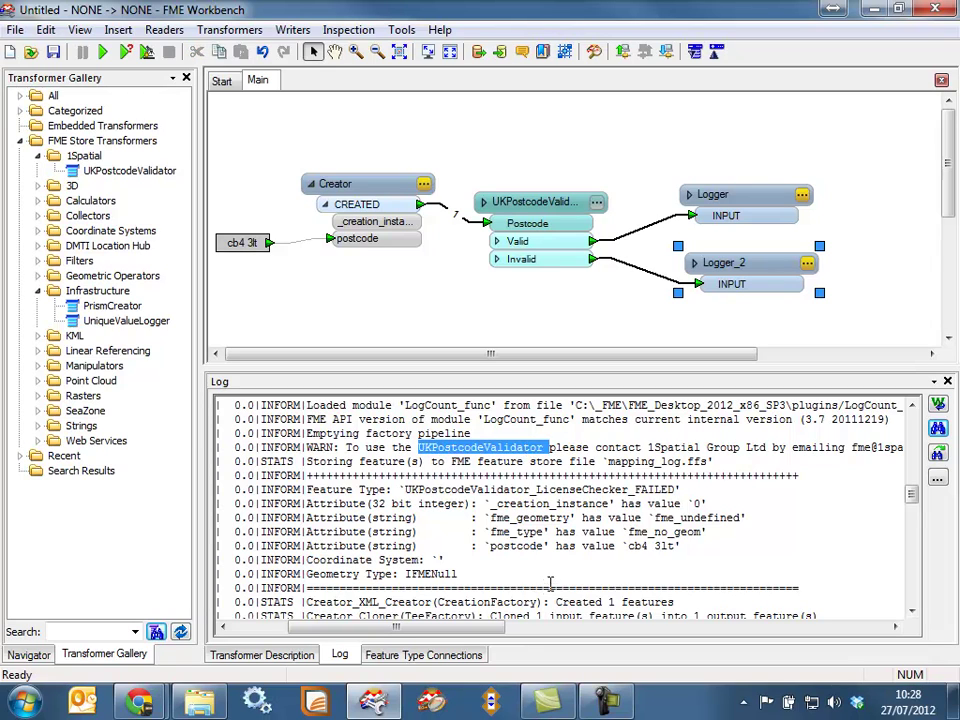
left_click_drag(515, 629, 574, 606)
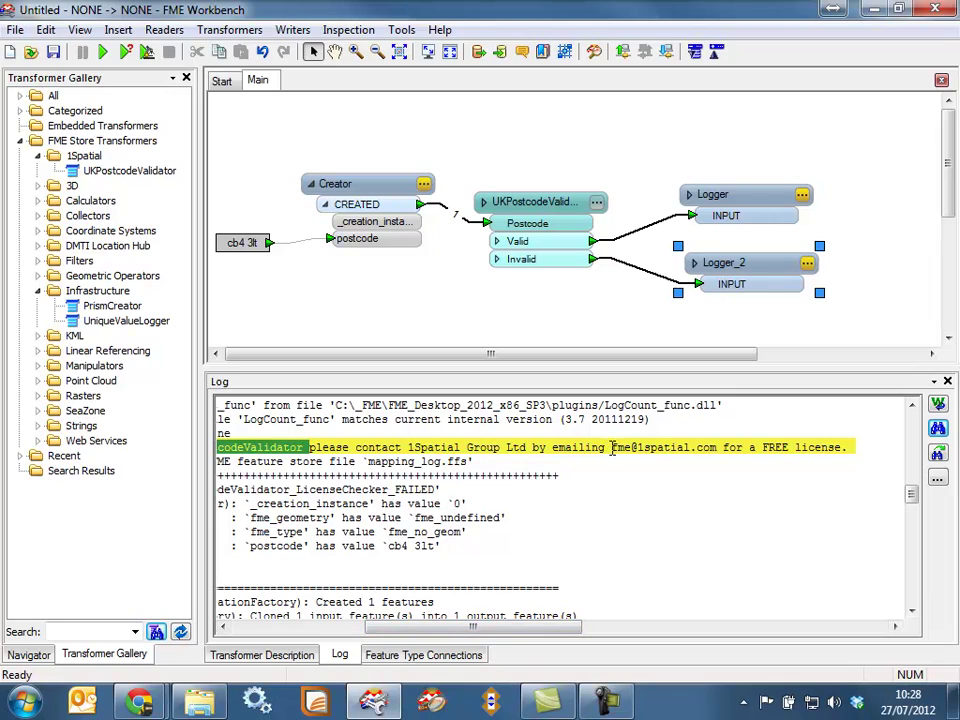
left_click_drag(613, 448, 698, 448)
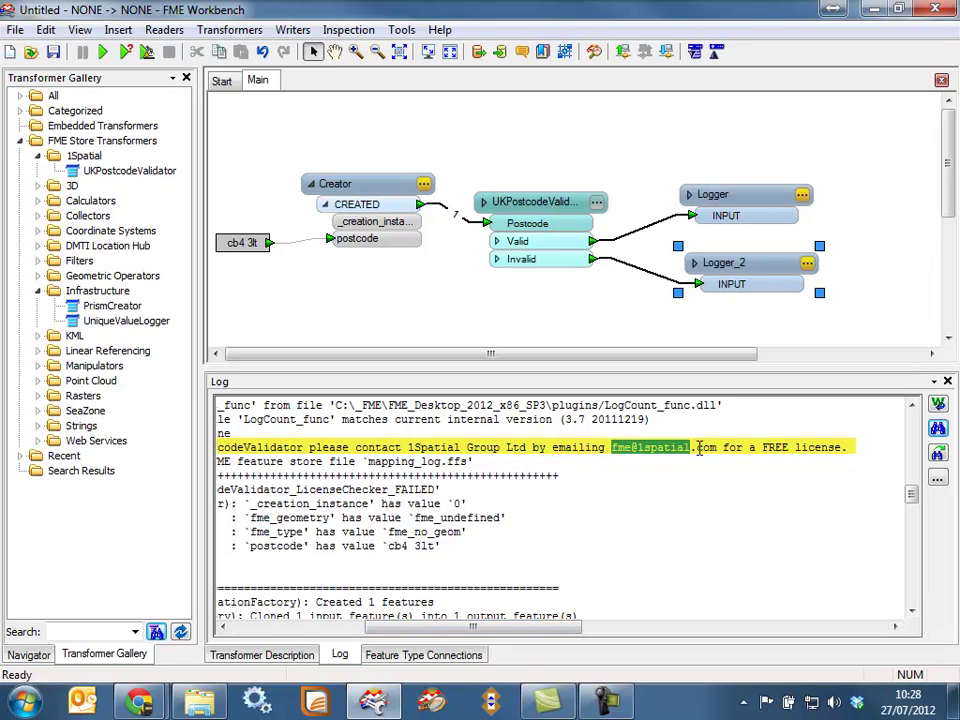
double_click(766, 447)
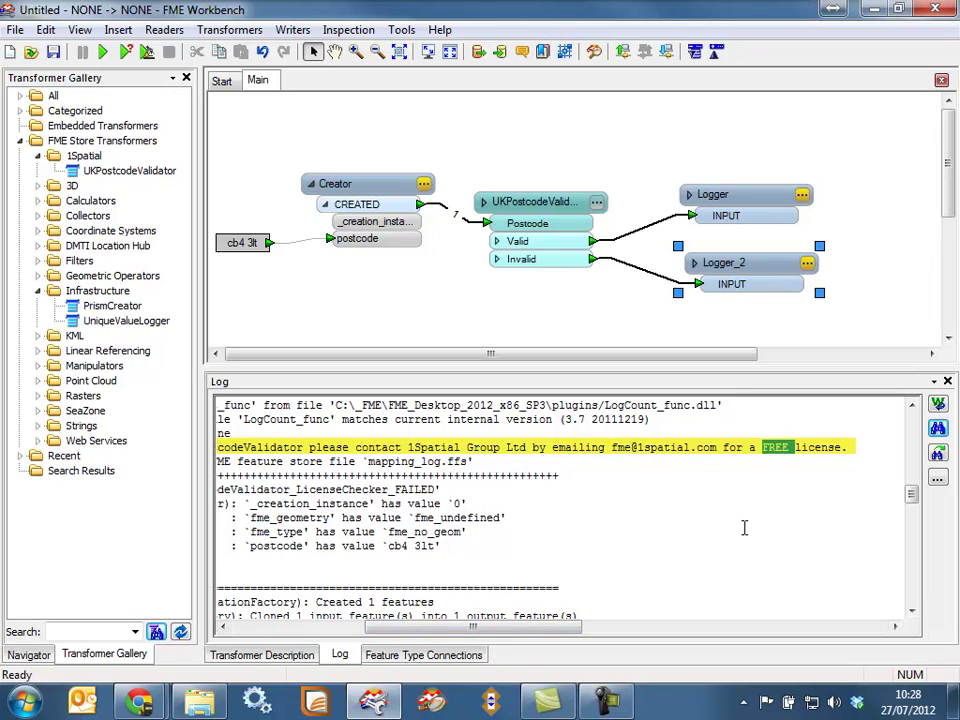
Copy the registration key from the detailed FME information of About FME Workbench and close both dialogs.
left_click(440, 29)
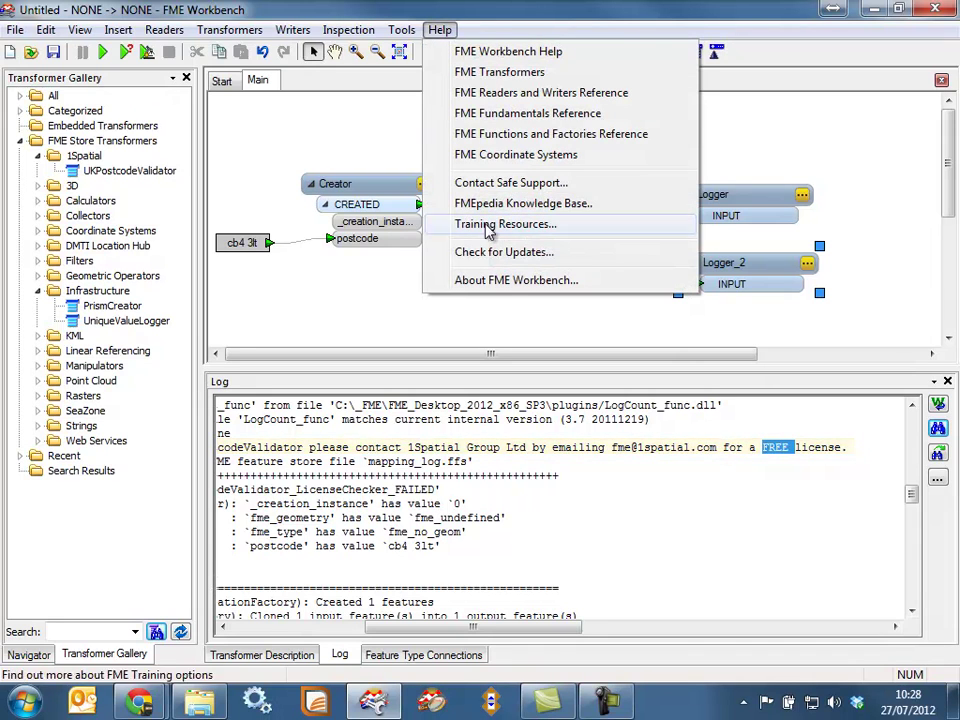
left_click(505, 281)
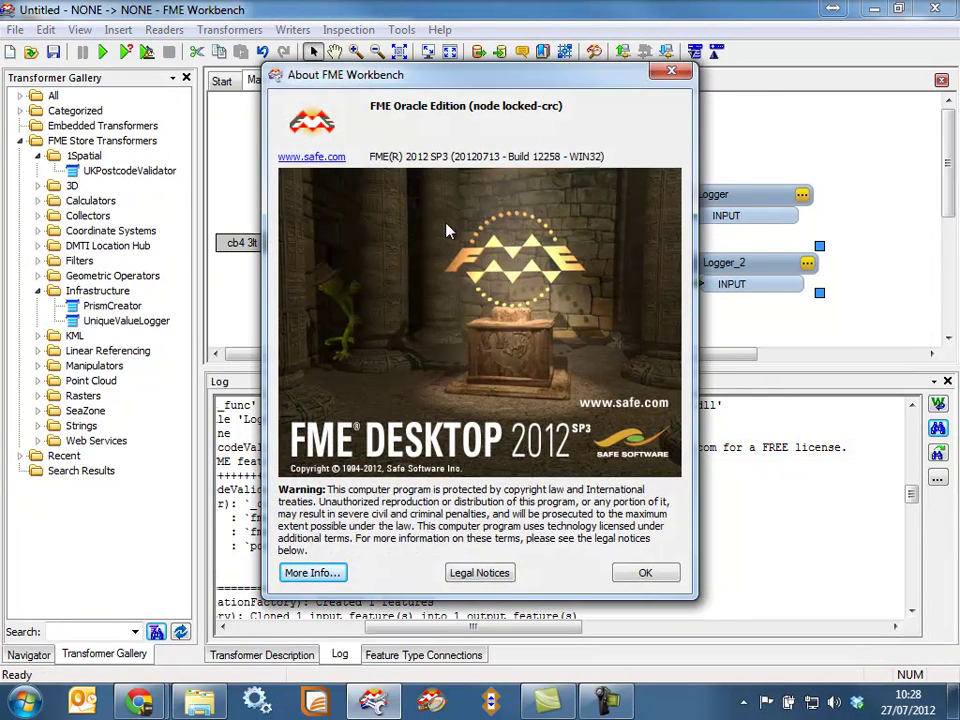
left_click(318, 573)
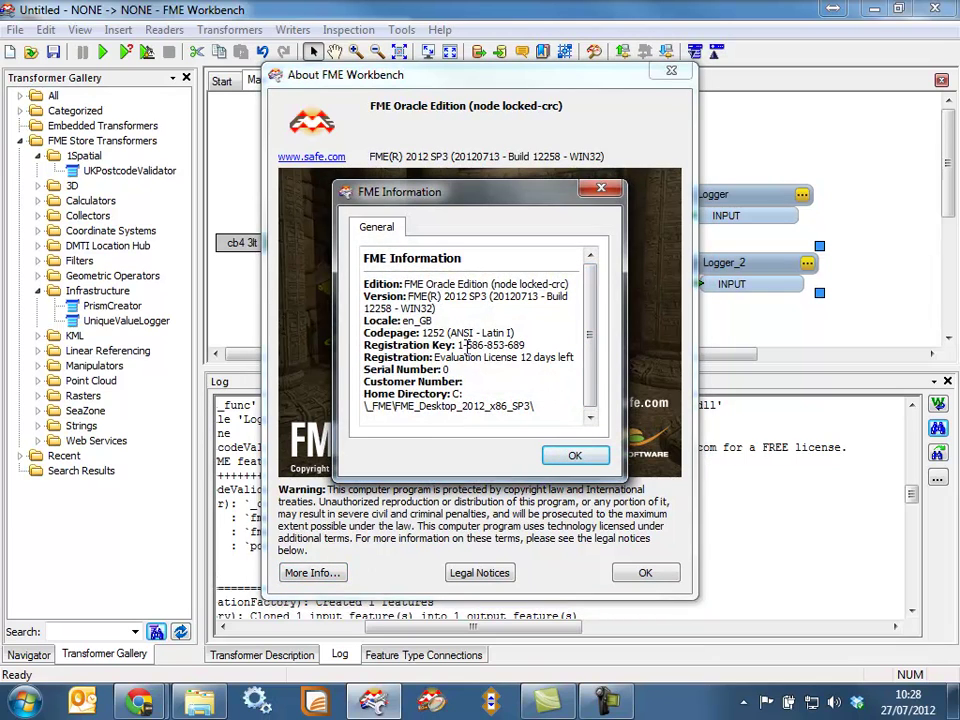
left_click_drag(460, 345, 525, 345)
right_click(515, 346)
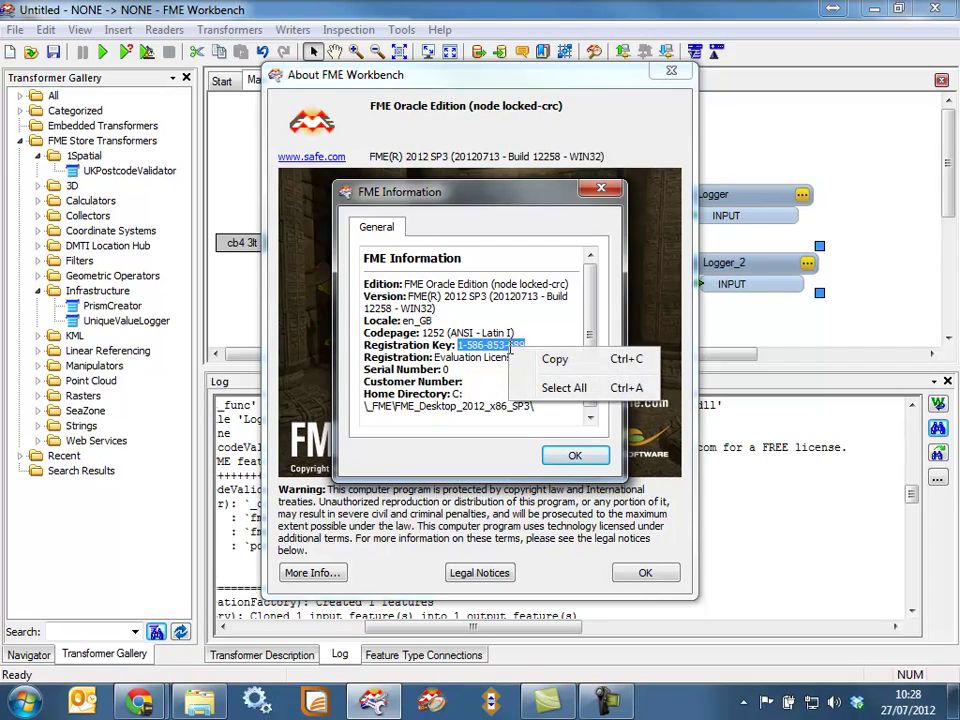
left_click(528, 362)
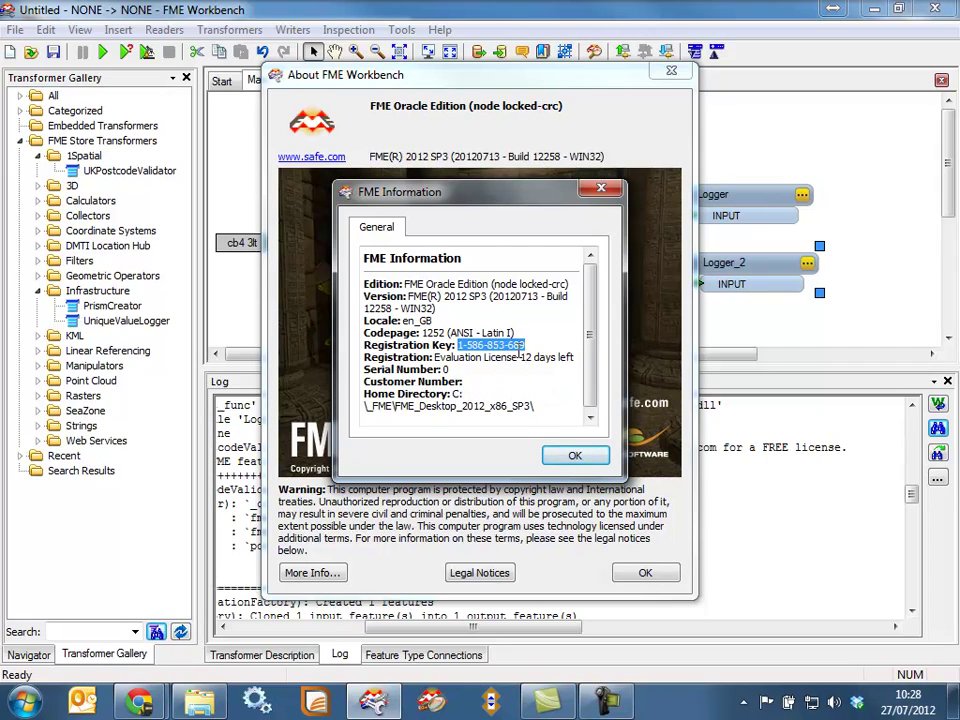
left_click(575, 457)
left_click(645, 572)
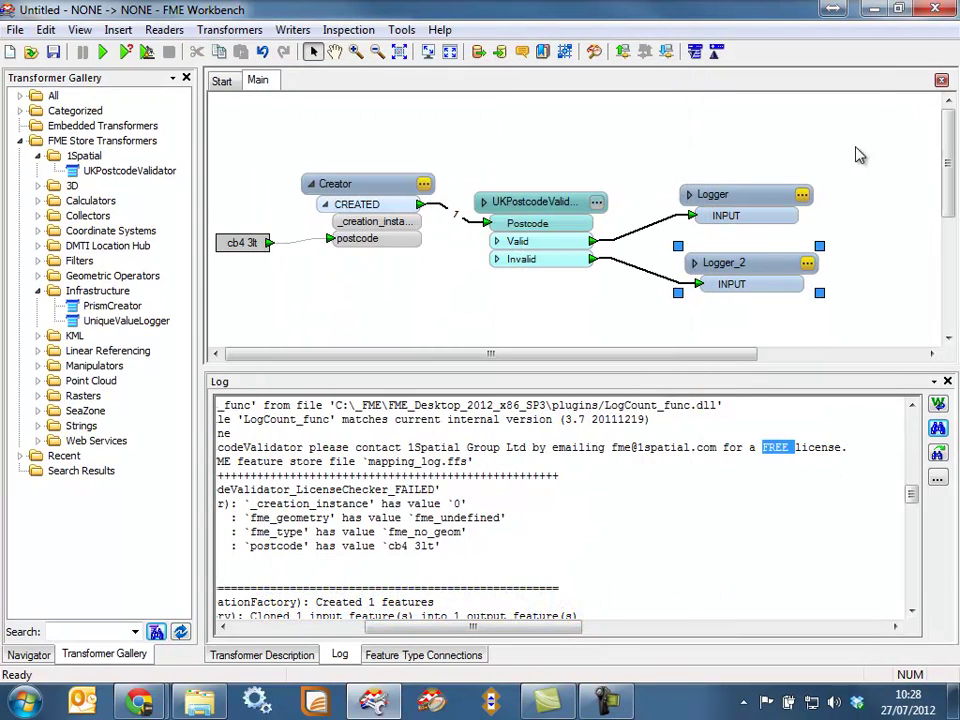
Minimise the open windows, move the UKPostcodeValidator.3rdlic license file toward the middle of the desktop, and cut it.
left_click(873, 9)
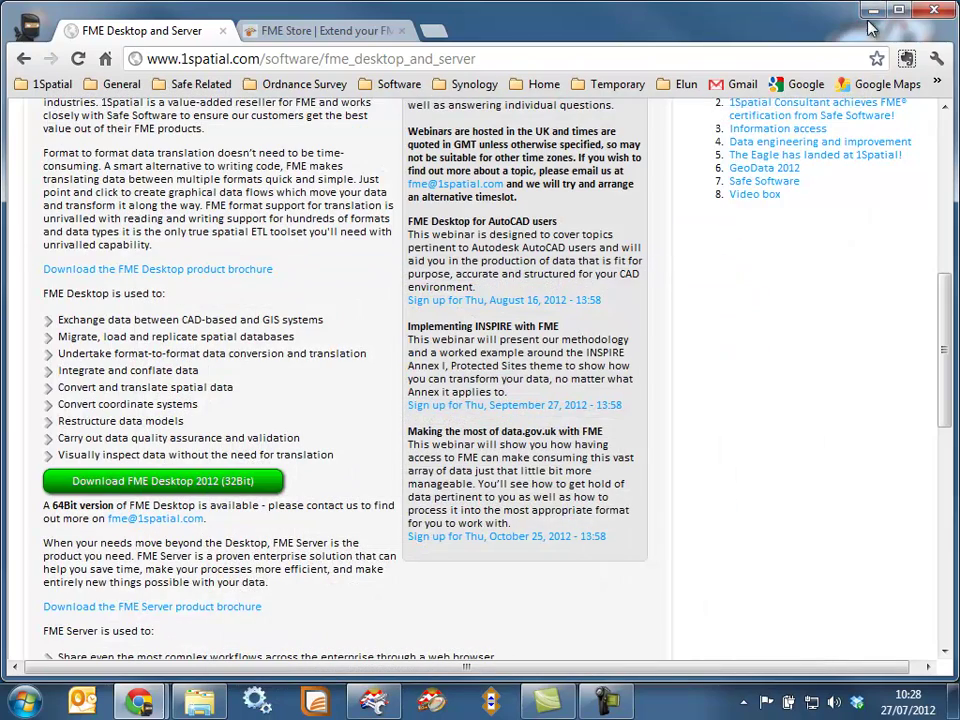
left_click(873, 10)
left_click_drag(35, 30, 441, 242)
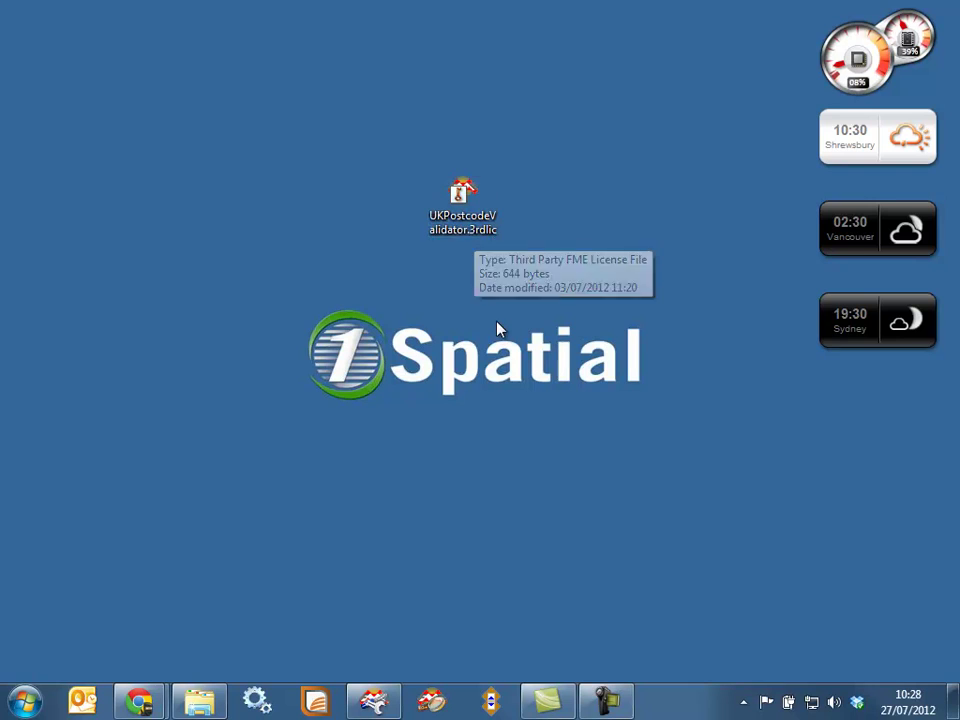
right_click(460, 200)
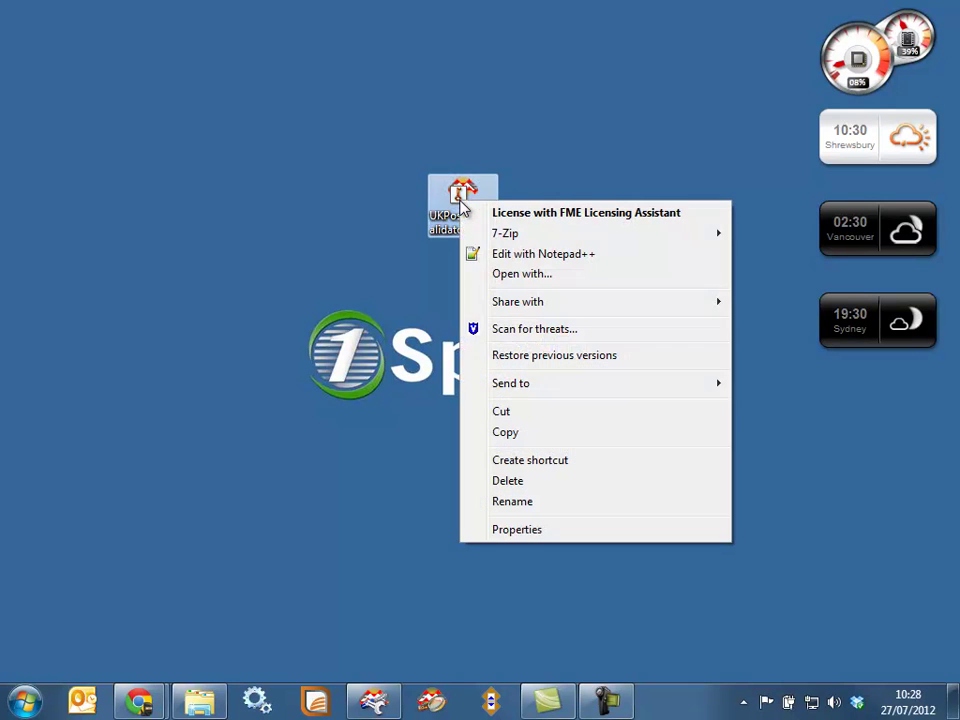
left_click(506, 410)
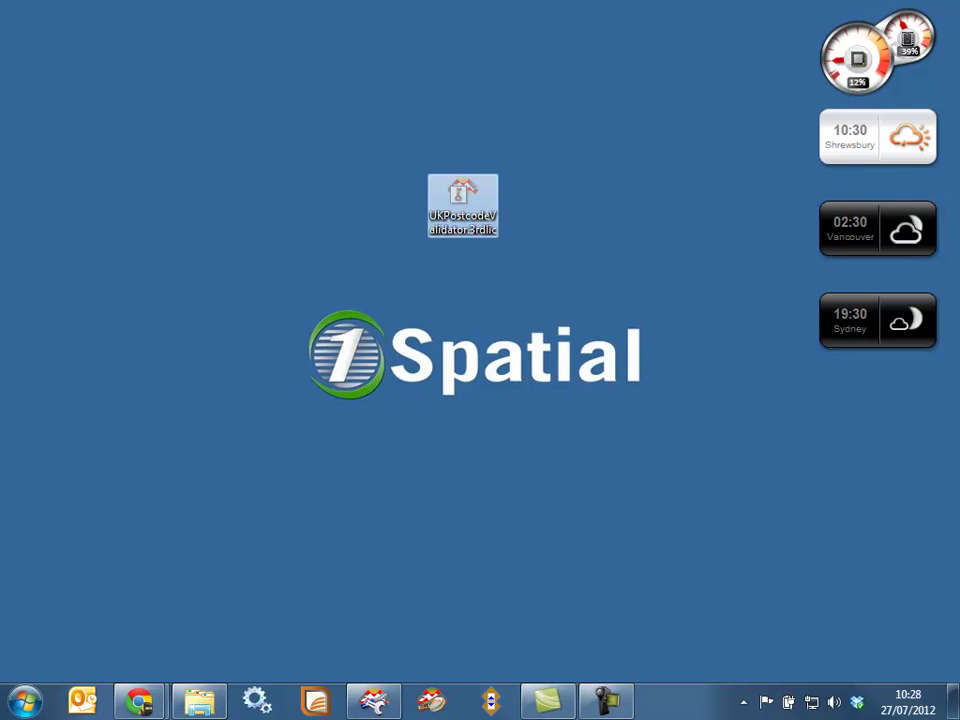
Paste the cut license file into the licenses folder of C:\_FME\FME_Desktop_2012_x86_SP3 in Windows Explorer.
key("alt+Tab")
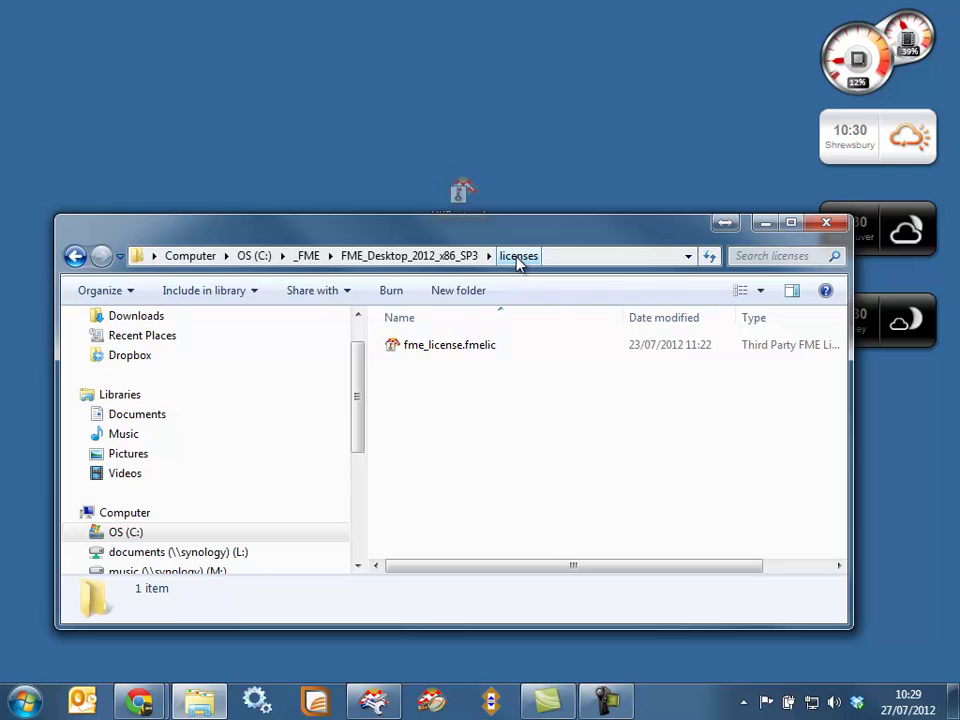
left_click(454, 256)
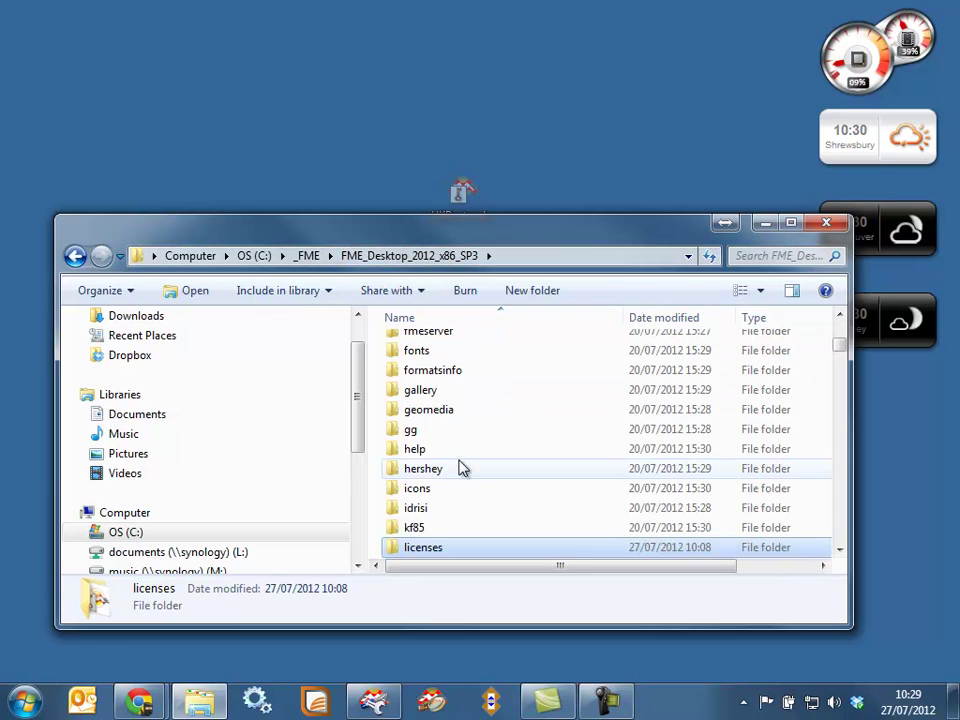
scroll(457, 470, "down", 2)
double_click(420, 440)
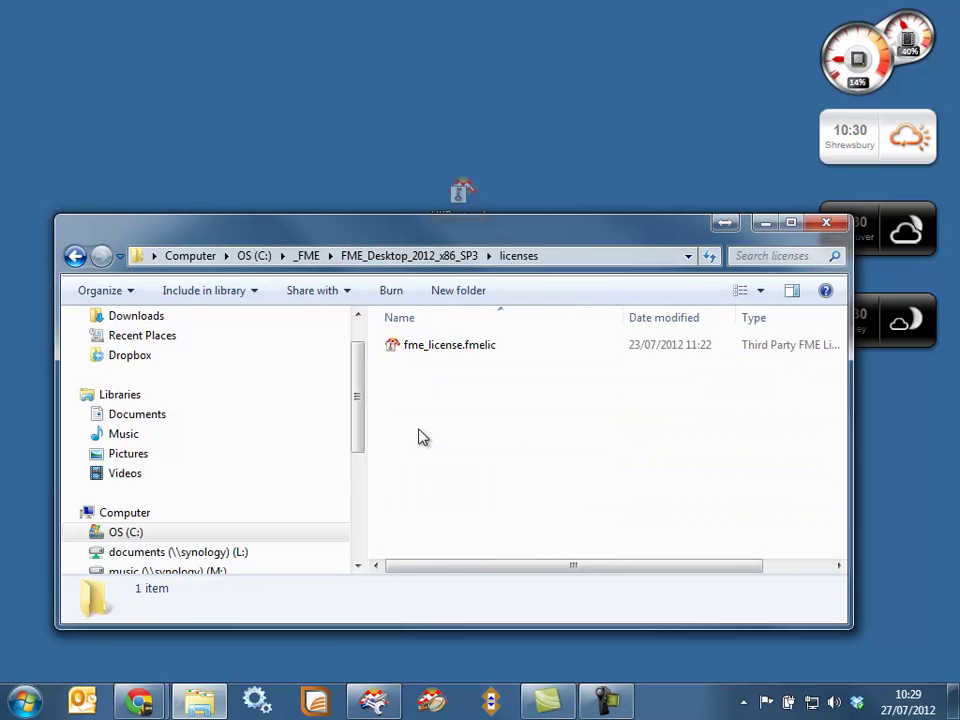
right_click(497, 411)
left_click(569, 538)
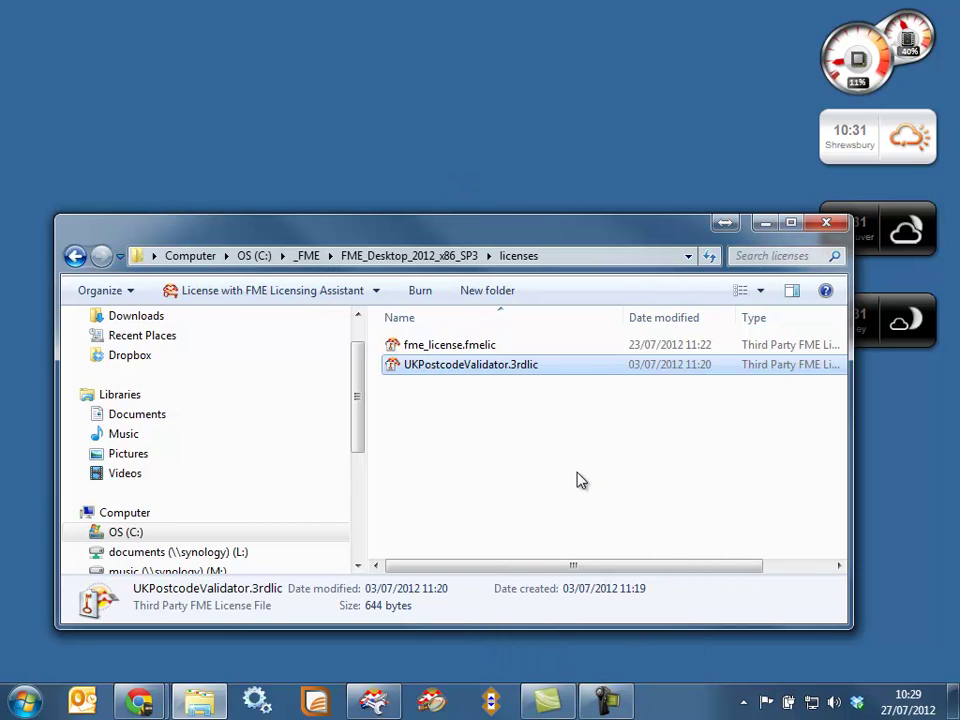
Switch back to FME Workbench, rerun the workspace, and check the feature count on the validator's Valid connection.
left_click(375, 700)
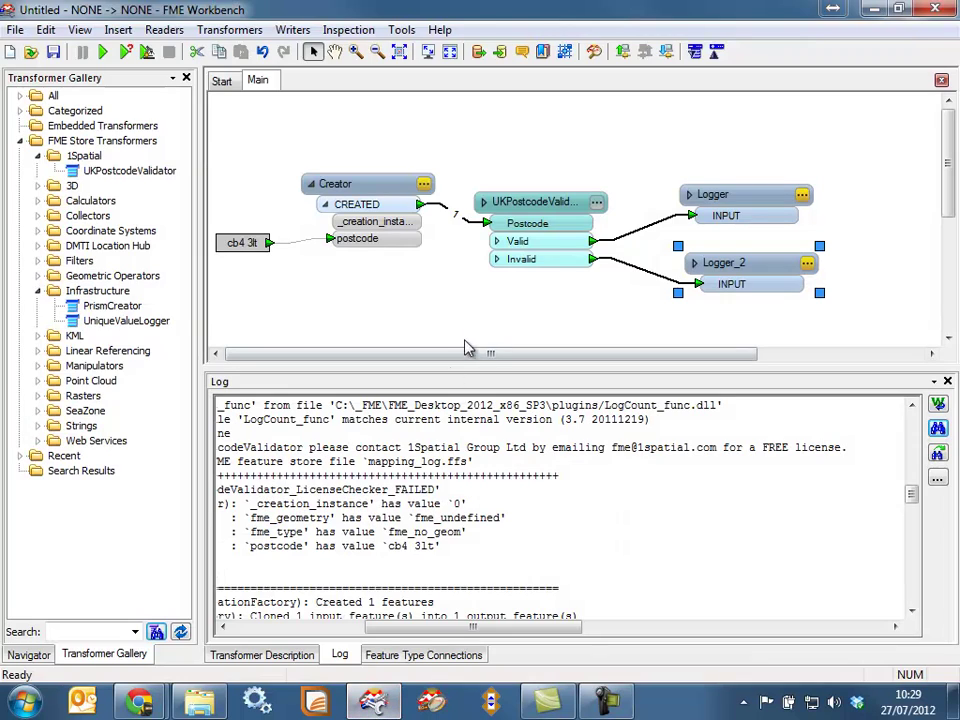
left_click(100, 50)
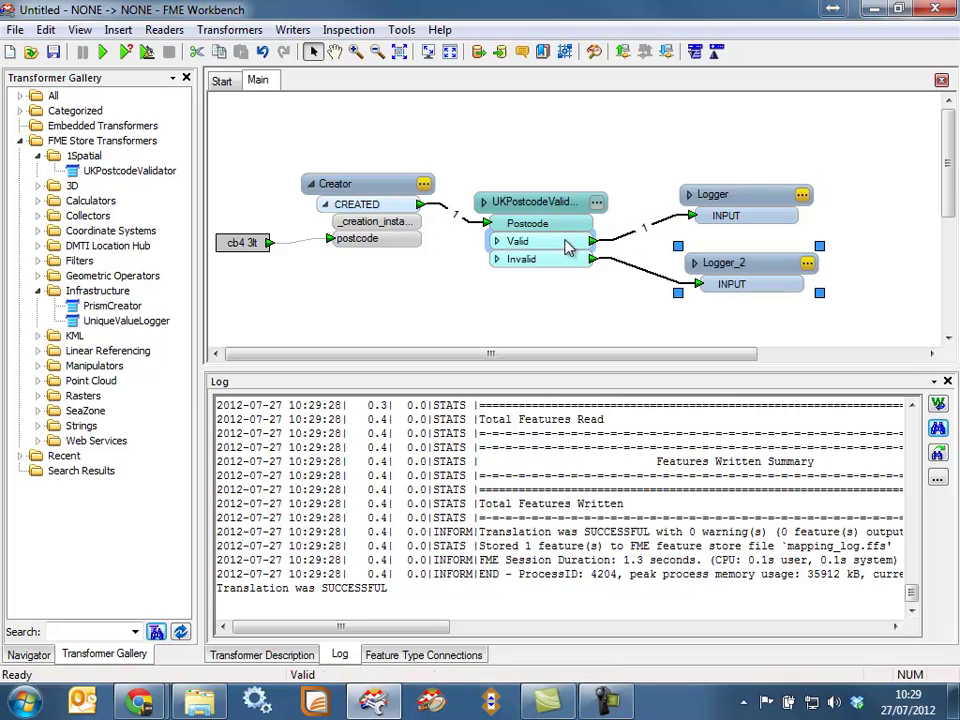
mouse_move(646, 235)
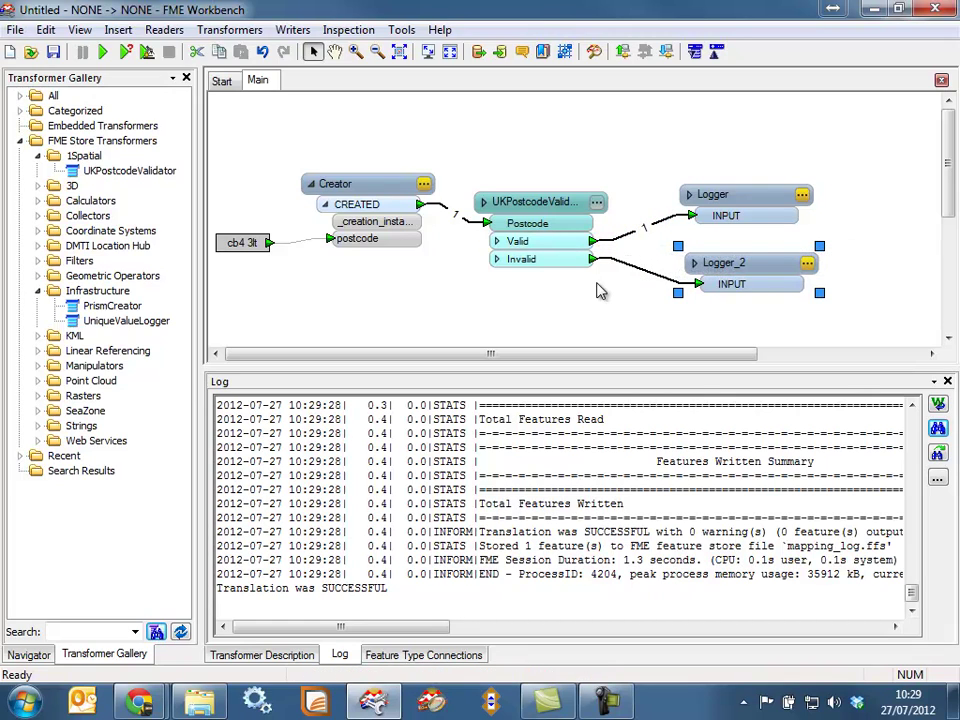
Examine the logged UKPostcodeValidator_Valid feature, comparing its _result, postcode and _validatedPostcode attribute values.
double_click(541, 203)
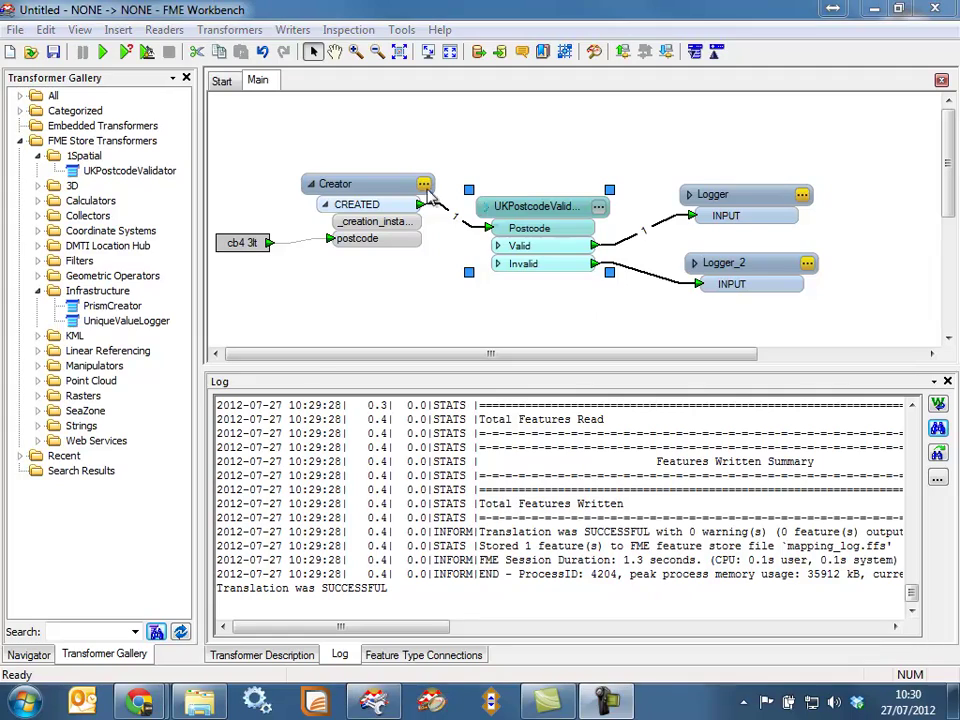
left_click(912, 405)
left_click_drag(912, 405, 912, 405)
left_click_drag(405, 634, 489, 634)
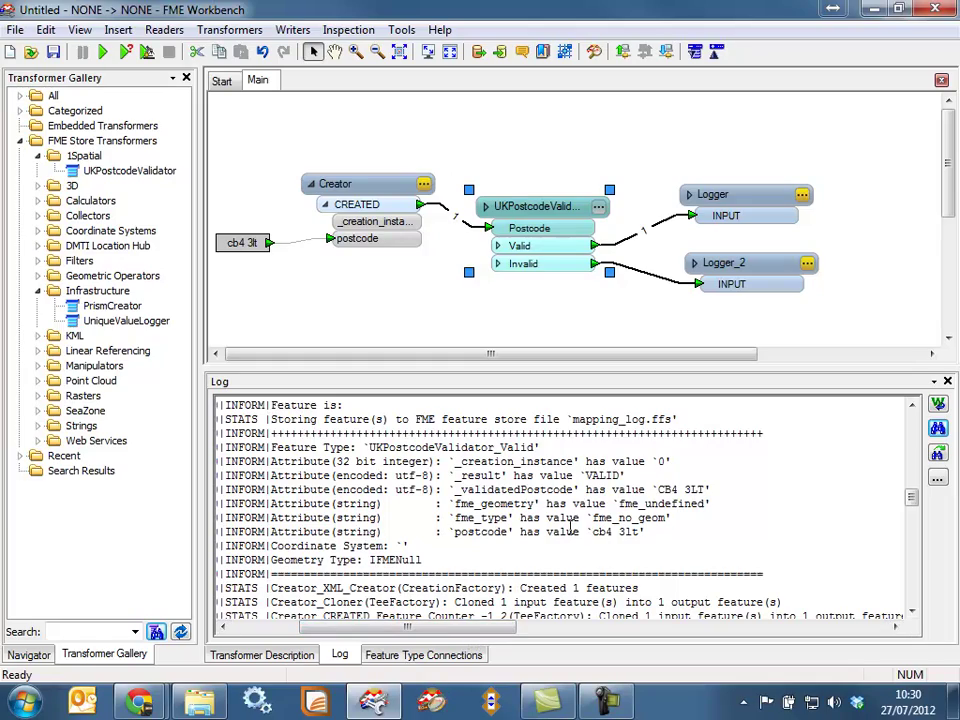
left_click(484, 485)
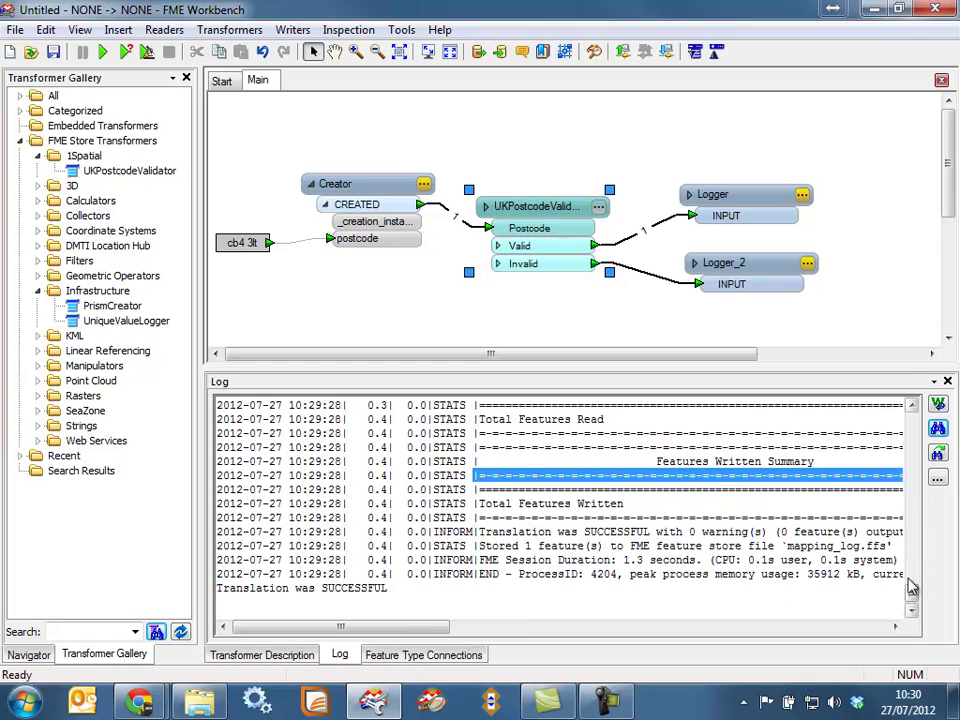
left_click_drag(910, 598, 912, 493)
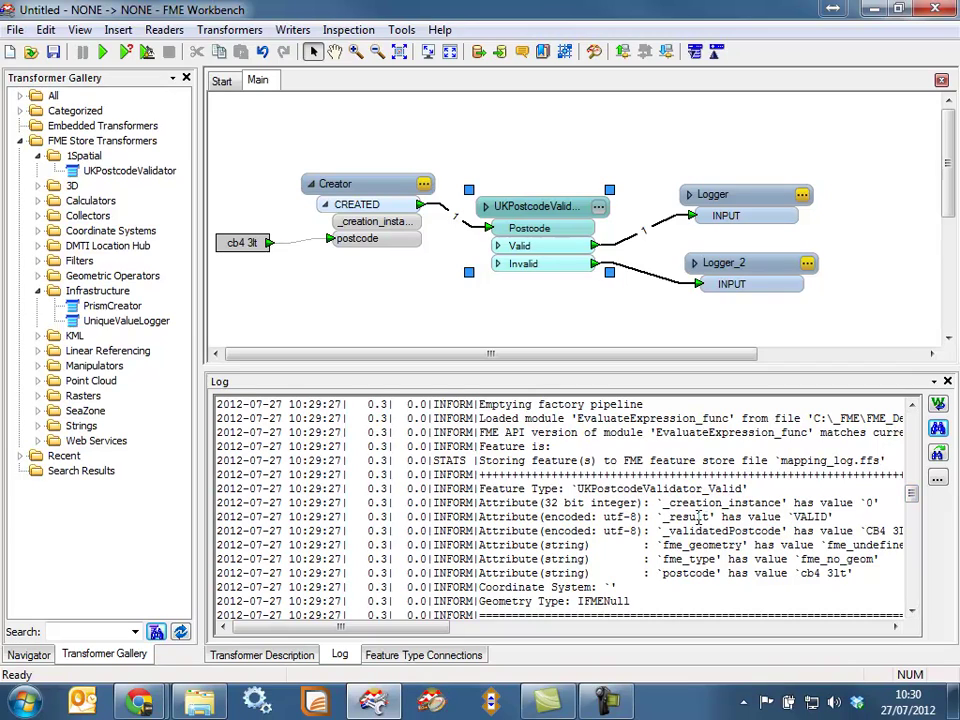
left_click_drag(663, 517, 686, 517)
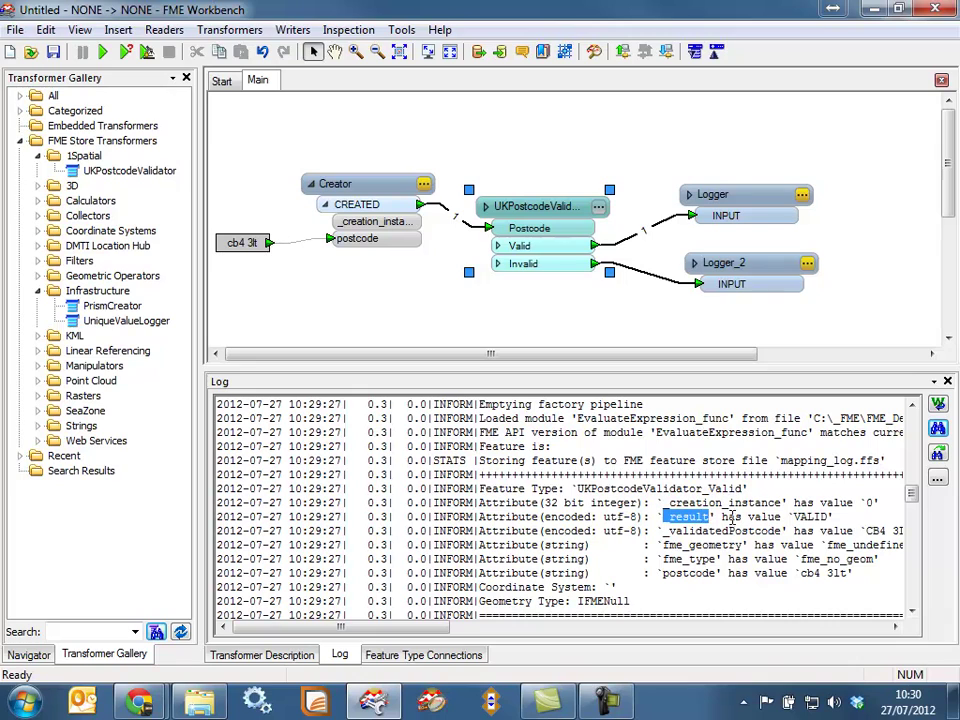
left_click(807, 517)
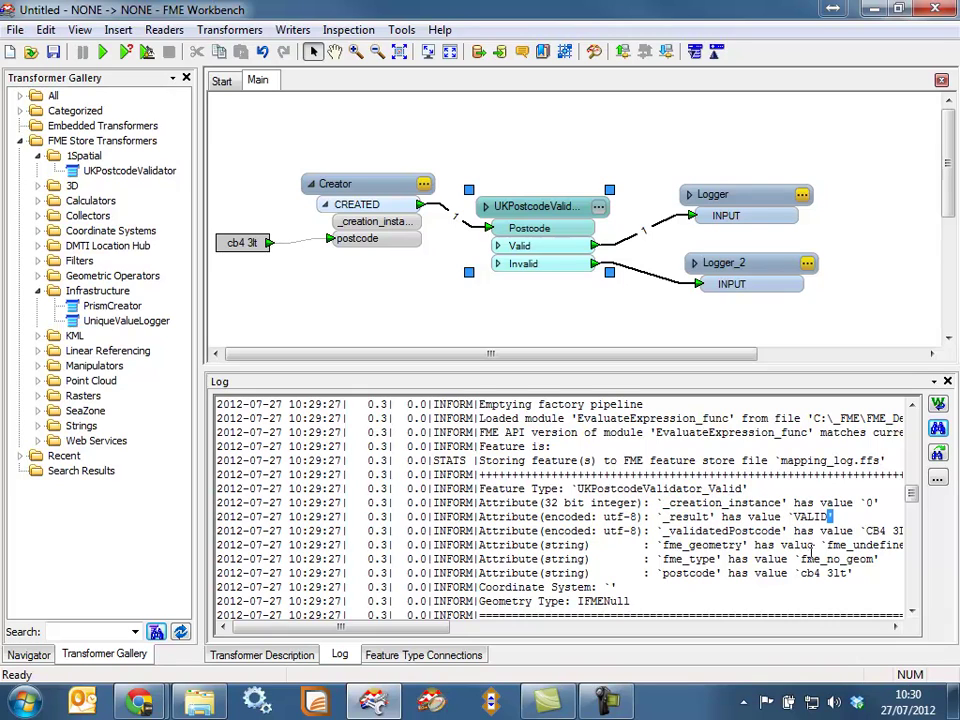
left_click_drag(444, 628, 493, 627)
left_click(533, 575)
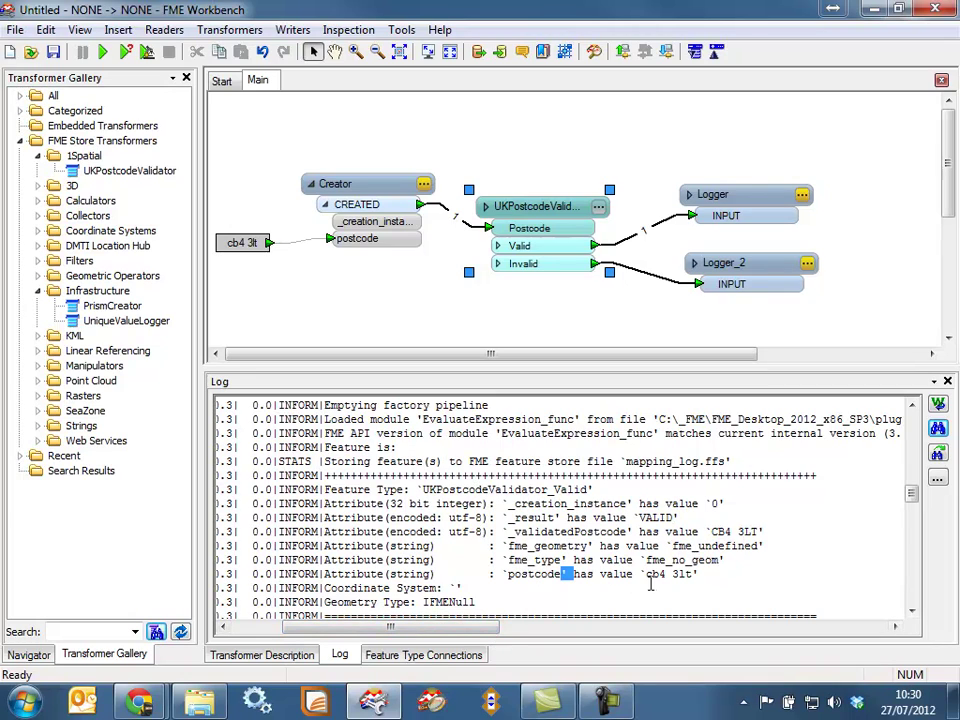
left_click_drag(647, 577, 689, 579)
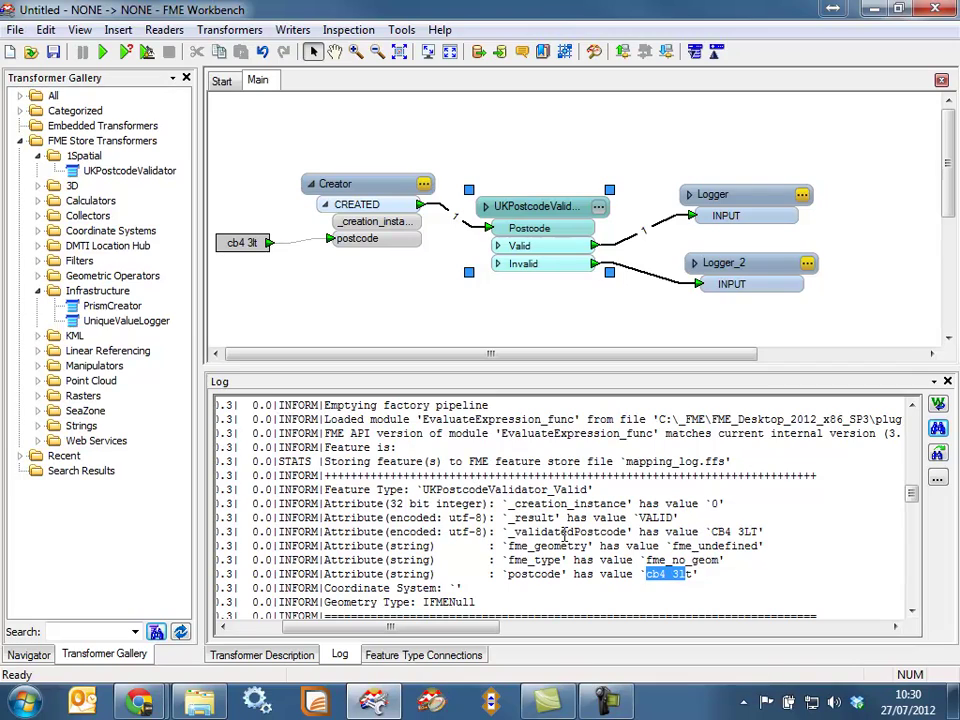
left_click_drag(713, 533, 762, 535)
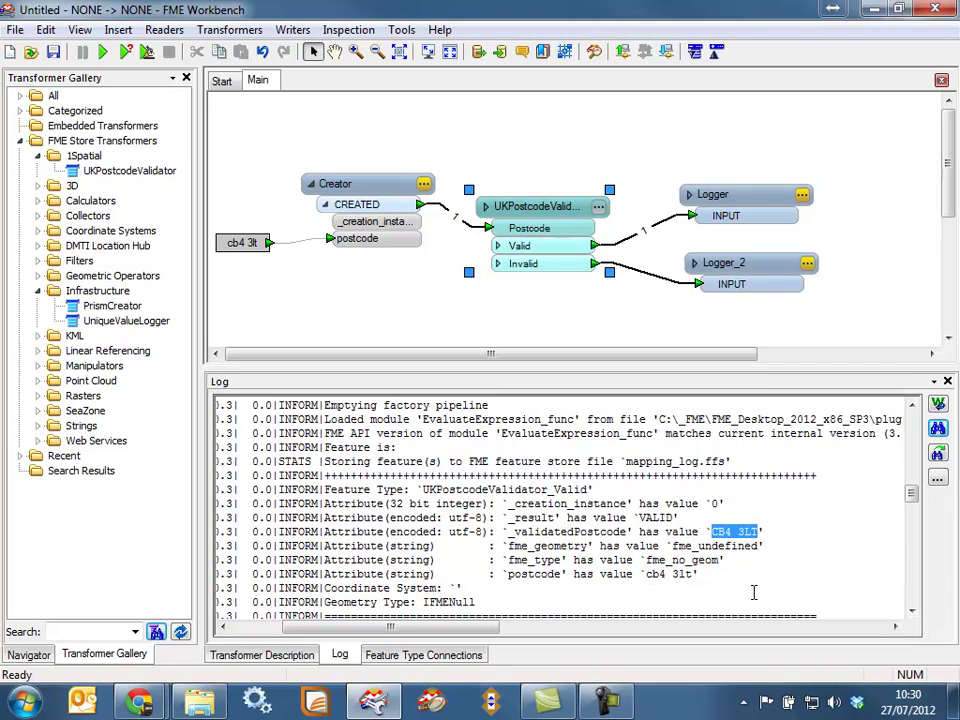
Remove the space from the postcode constant, rerun the workspace, and check the validator's logged feature attributes.
double_click(250, 246)
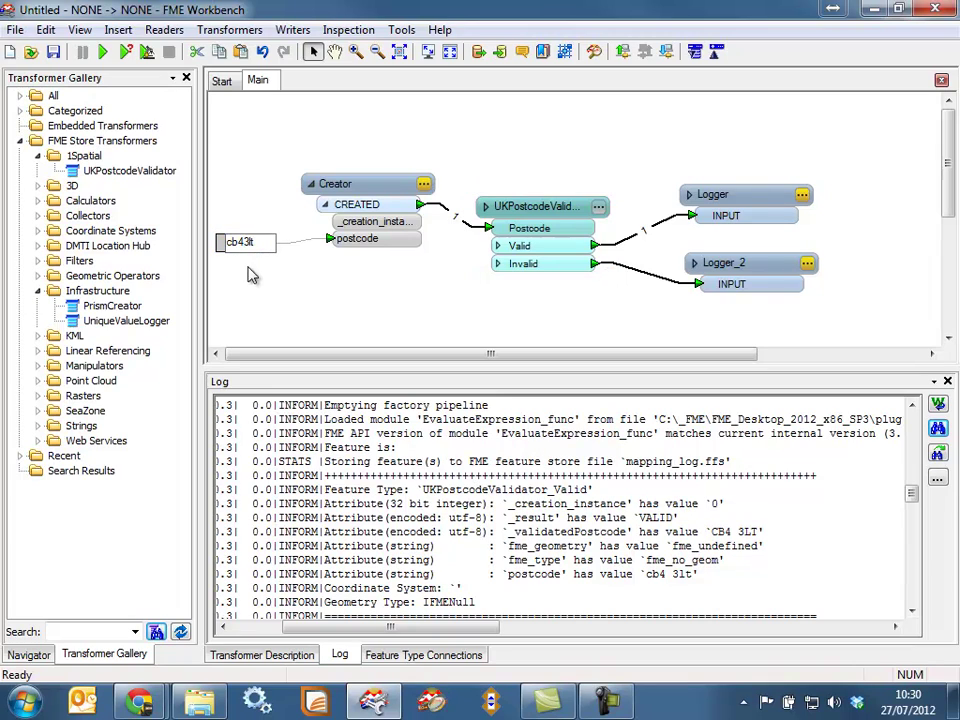
left_click(206, 206)
left_click(103, 53)
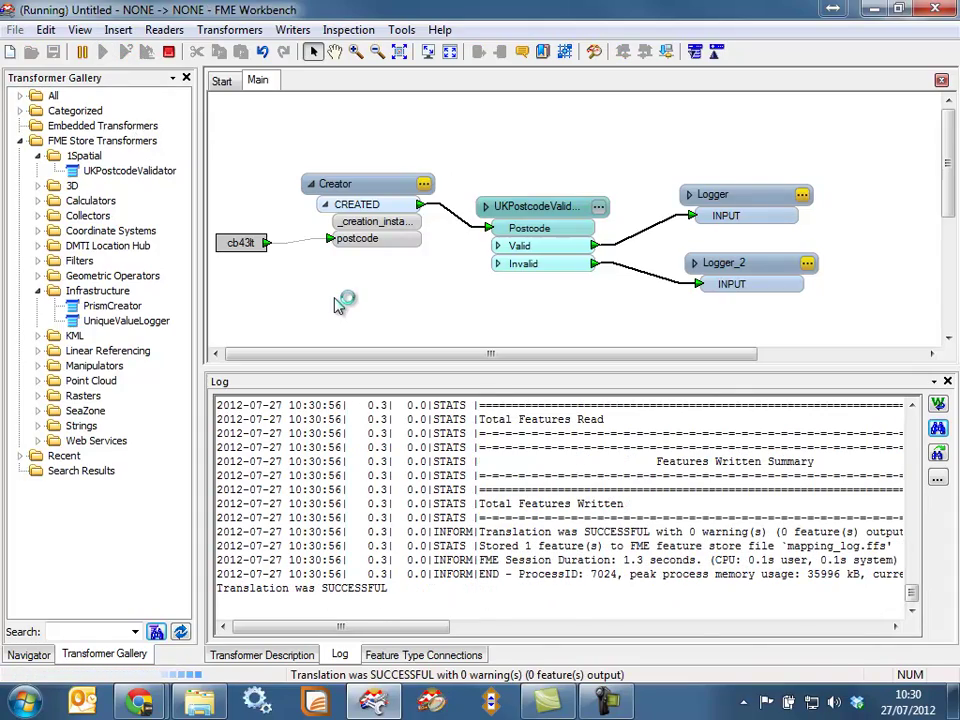
left_click_drag(912, 604, 917, 505)
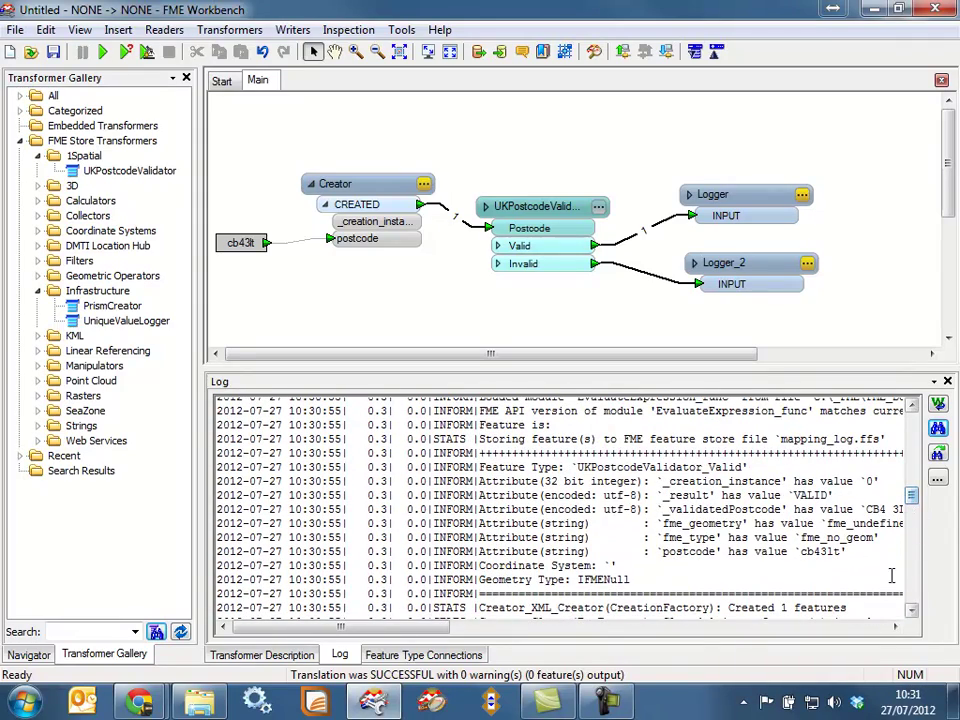
left_click_drag(440, 628, 467, 632)
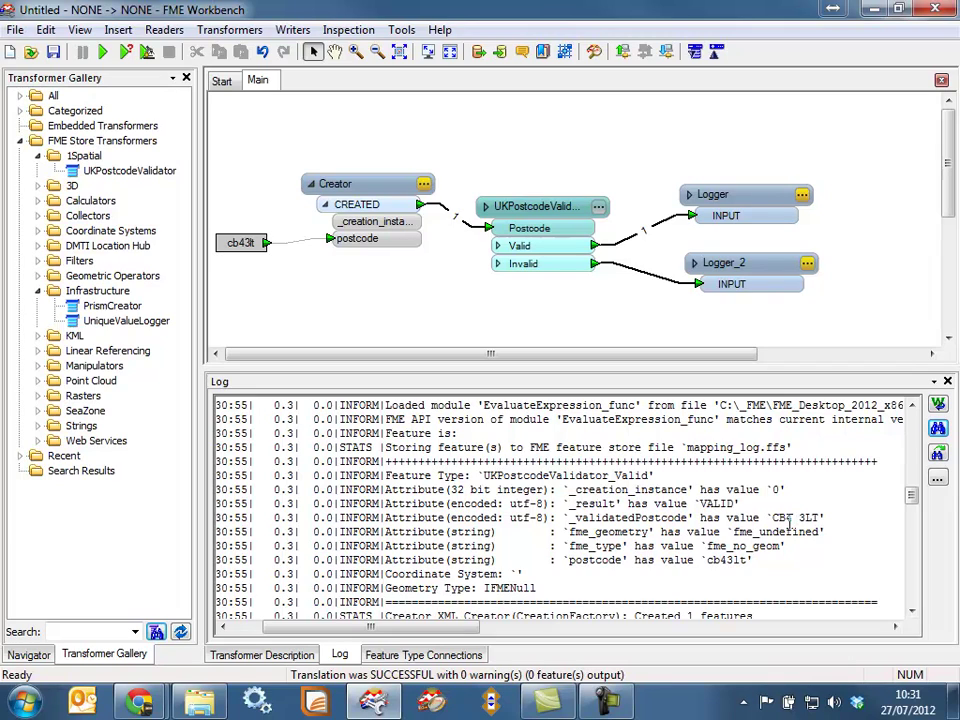
Insert several spaces between the two halves of the postcode constant and rerun the workspace.
left_click(250, 243)
left_click(245, 246)
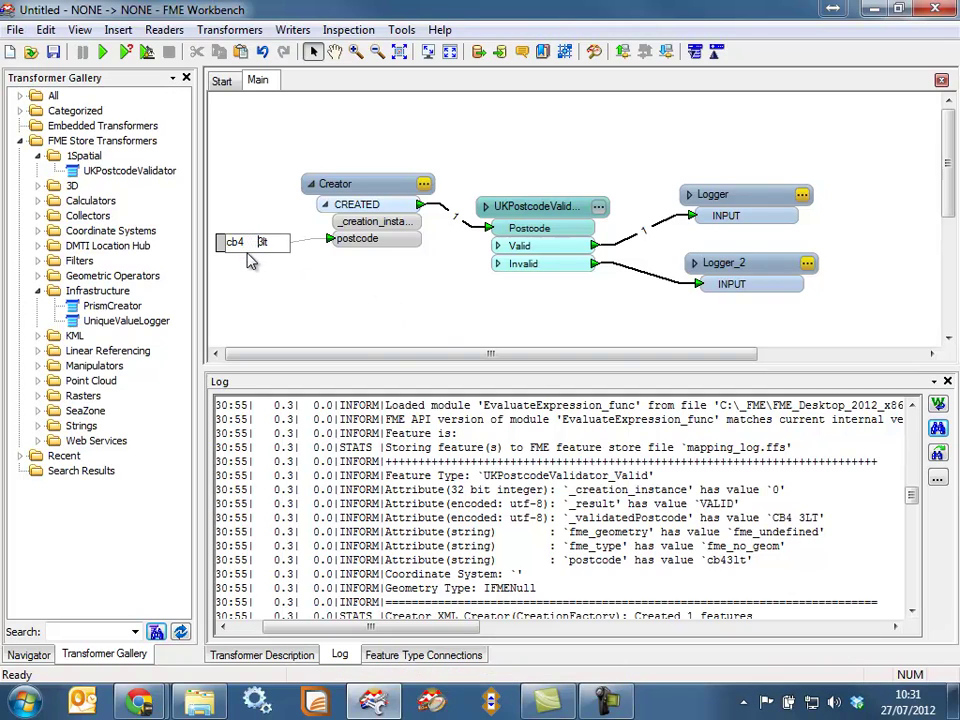
left_click(252, 262)
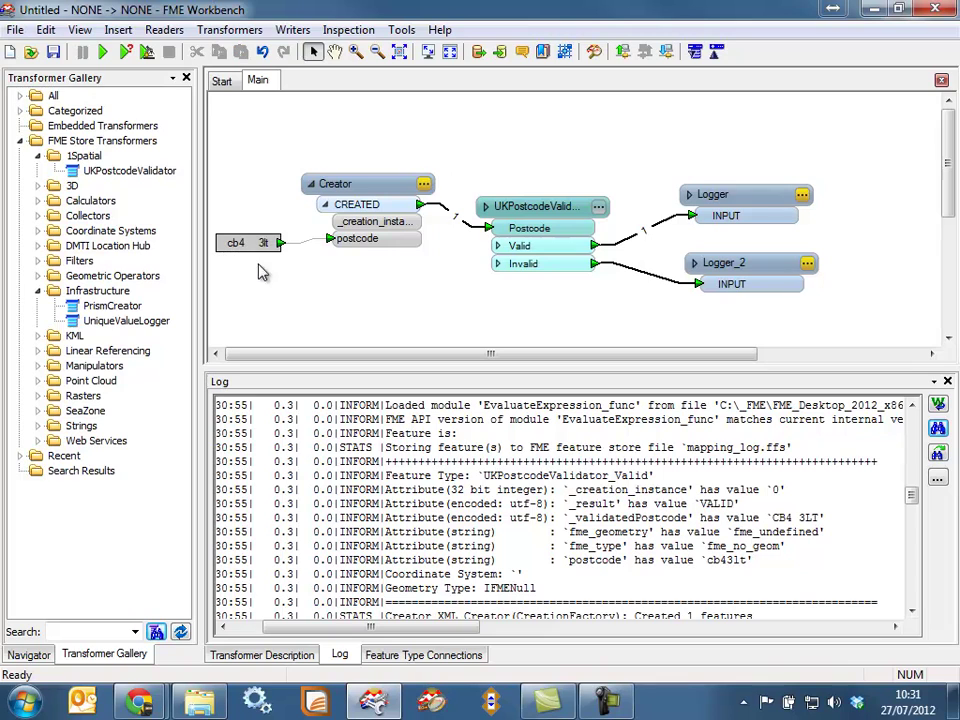
left_click(102, 53)
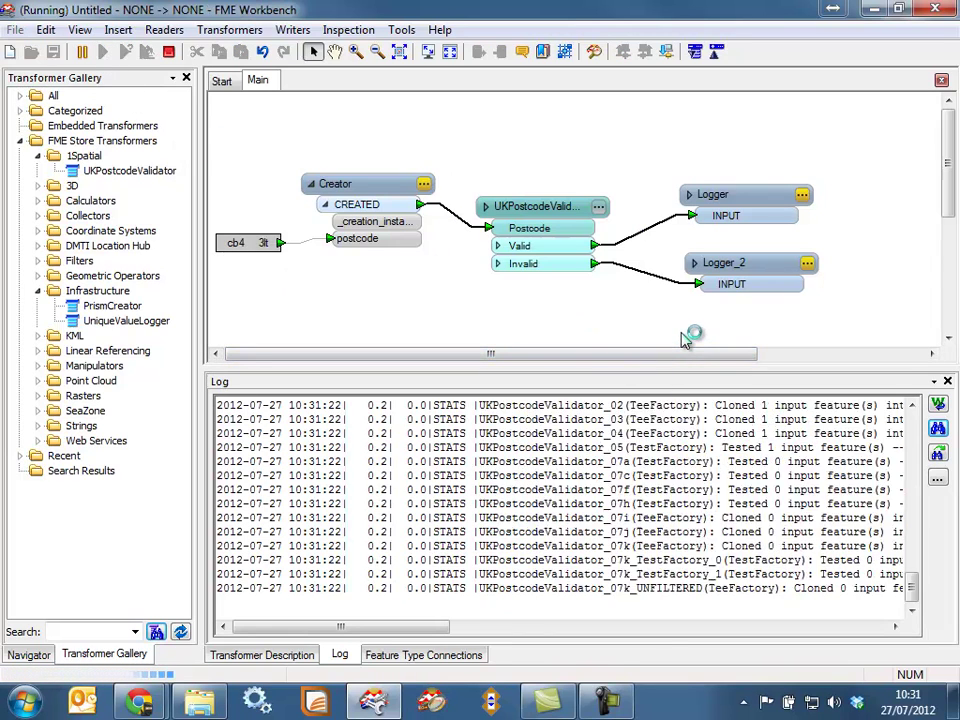
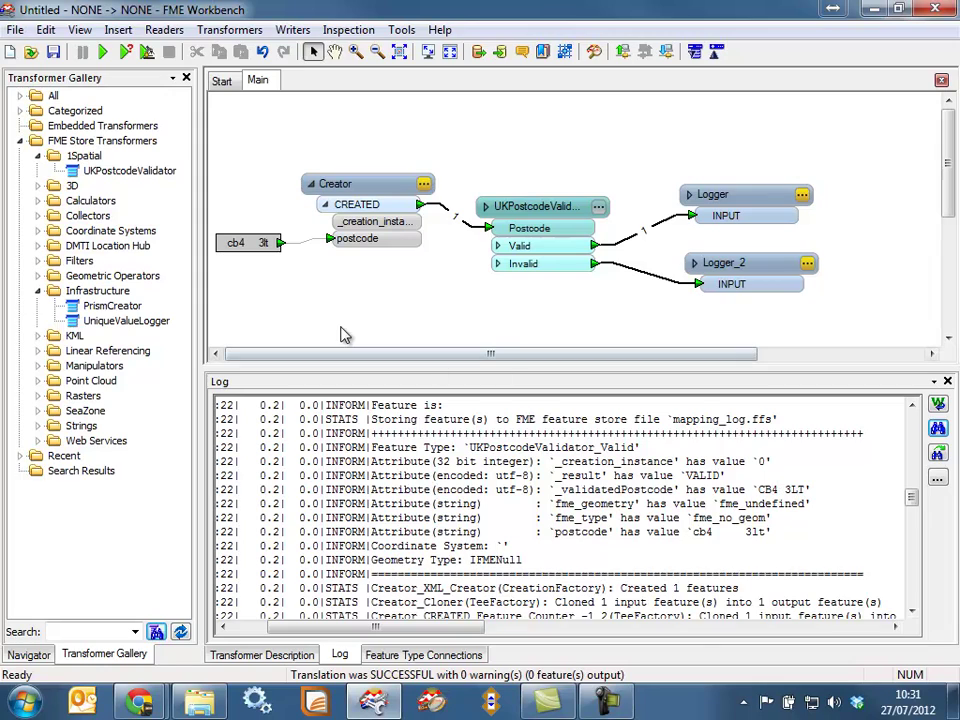
Replace the 4 in the postcode constant with $, rerun the workspace, and check the logged _resultIssue attribute.
double_click(255, 250)
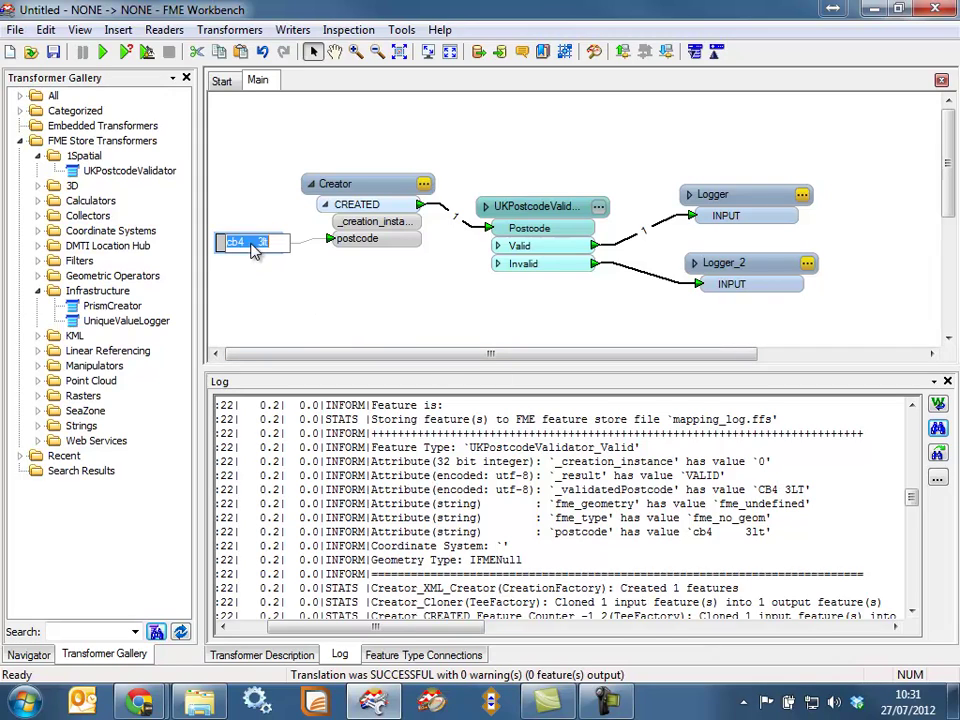
key("BackSpace")
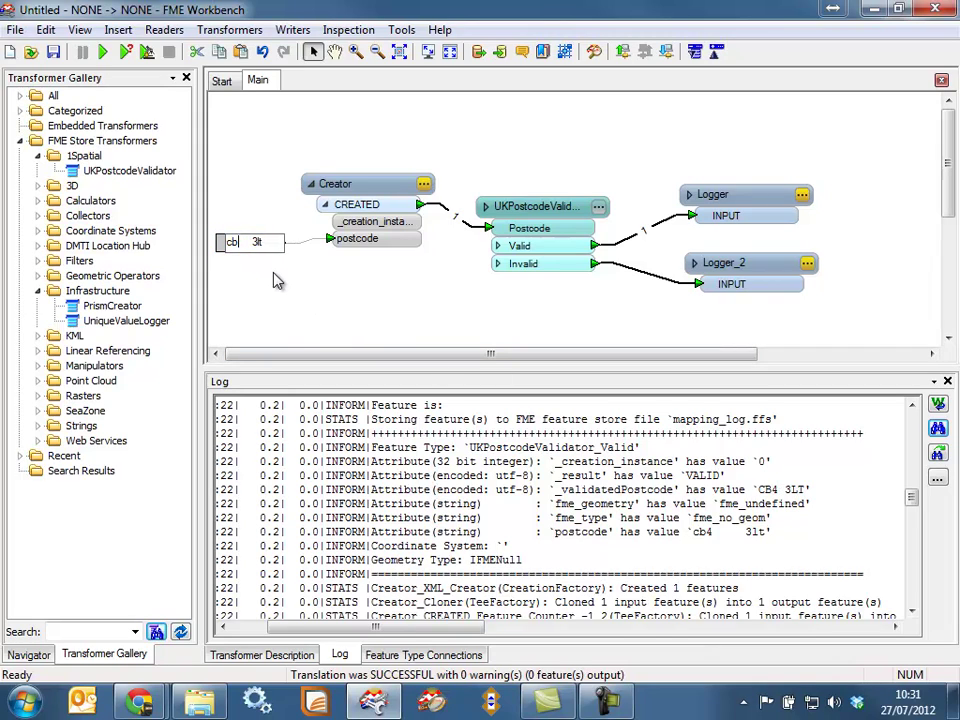
type("5")
key("Return")
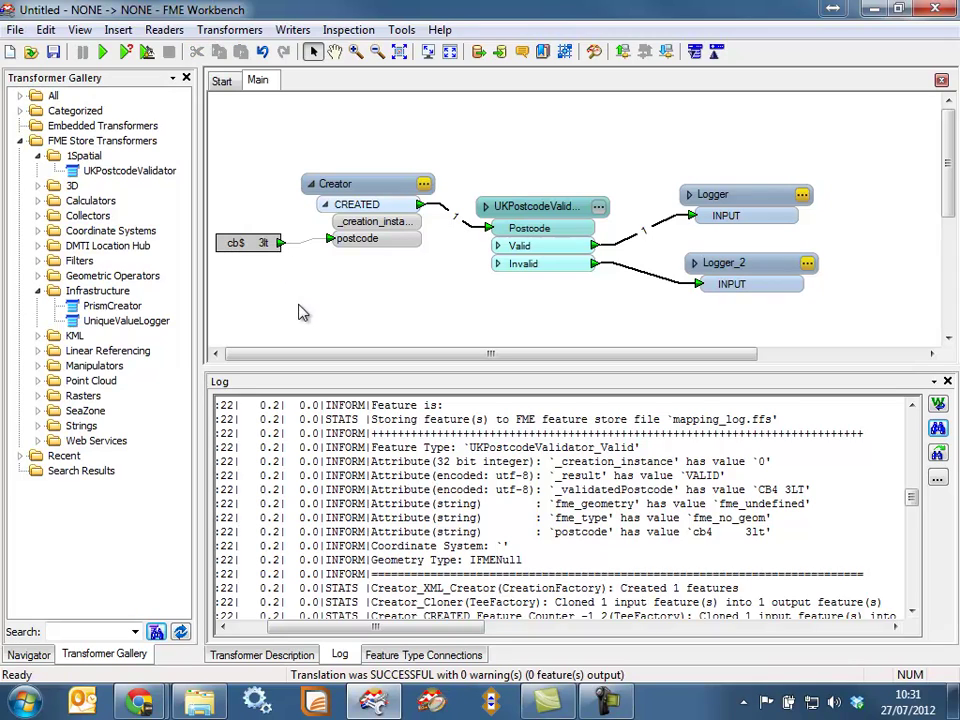
left_click(102, 51)
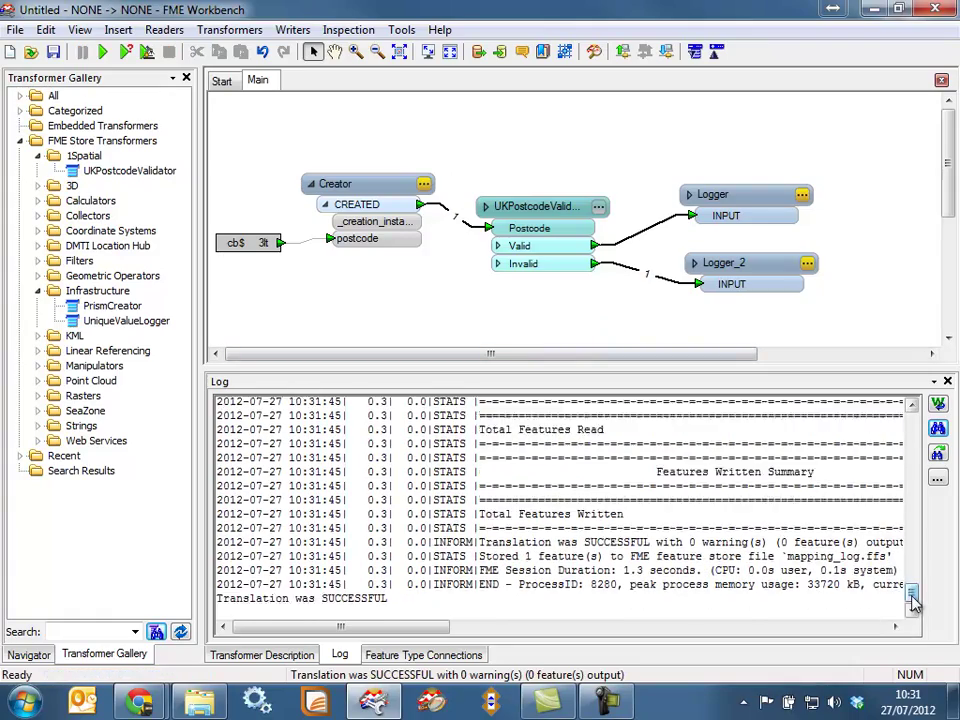
left_click_drag(912, 595, 912, 505)
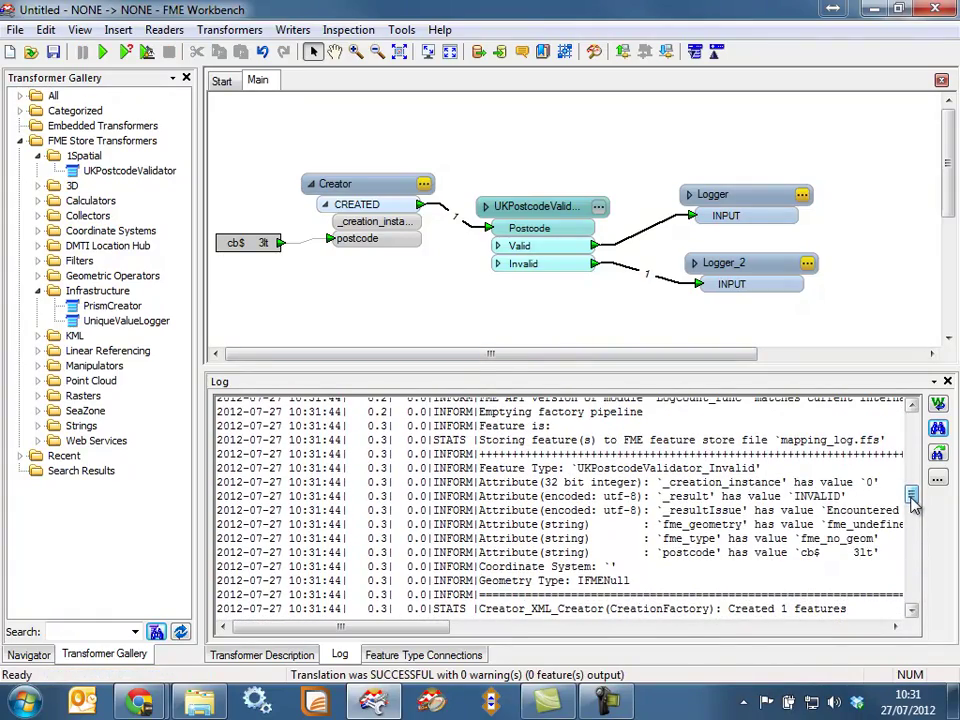
left_click_drag(428, 626, 550, 632)
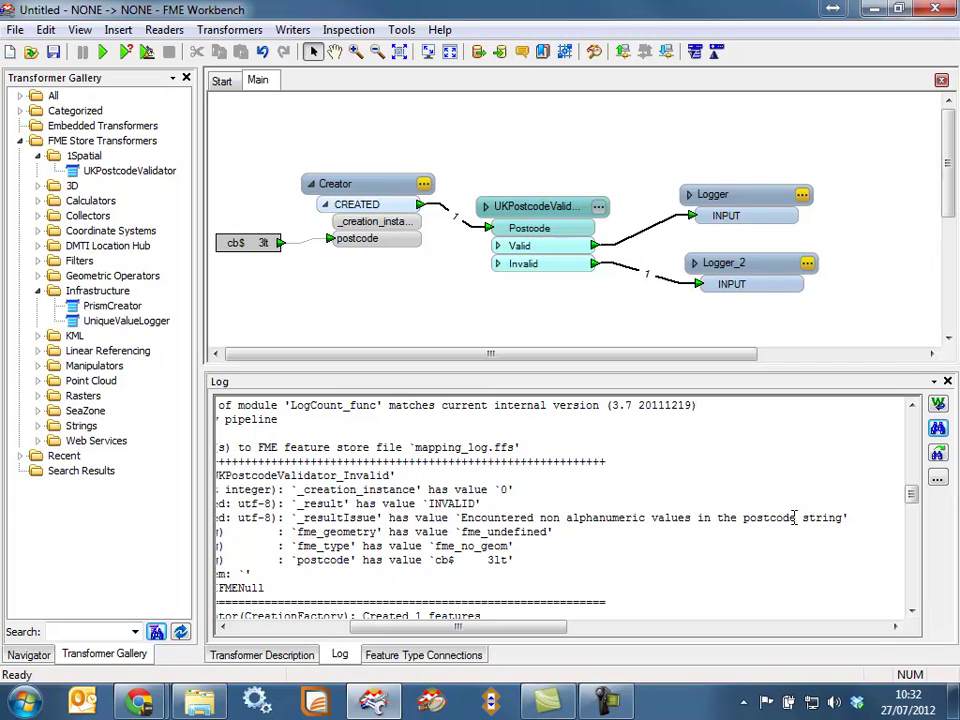
Set the postcode constant to cb4olt, rerun the workspace, and check the logged _resultIssue attribute.
double_click(238, 244)
left_click(242, 244)
left_click_drag(240, 252, 266, 253)
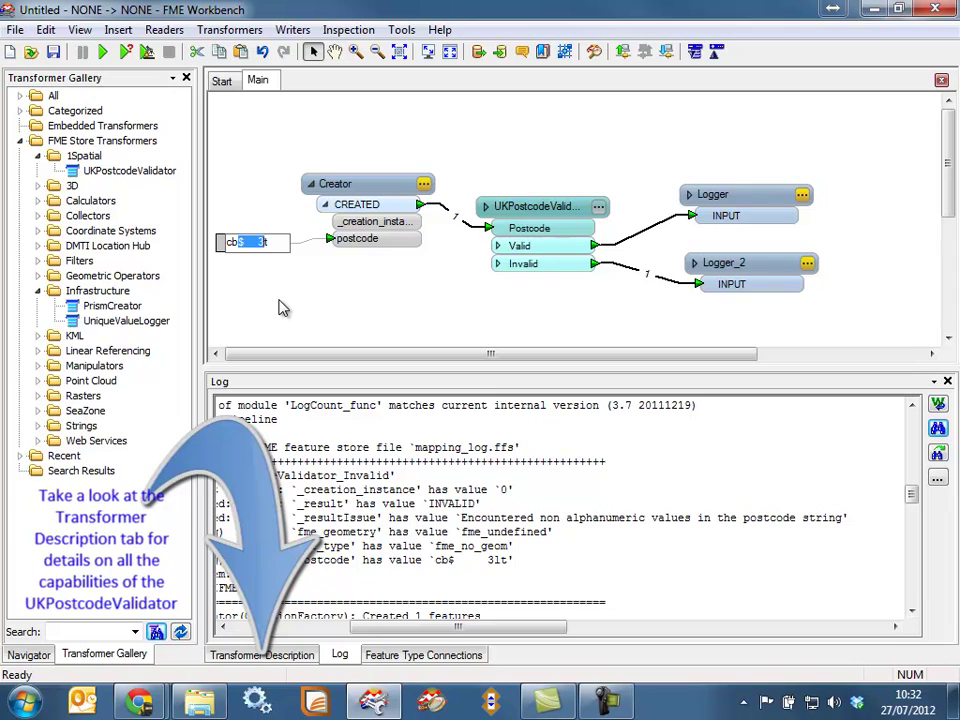
type("4")
key("Return")
type("0l")
key("Return")
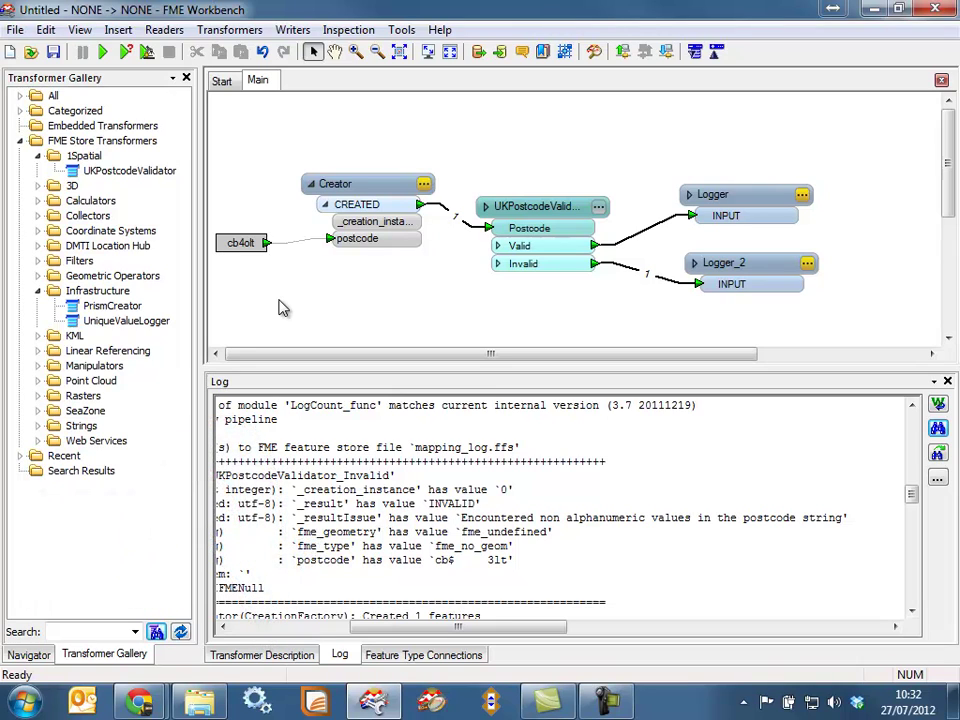
left_click(102, 51)
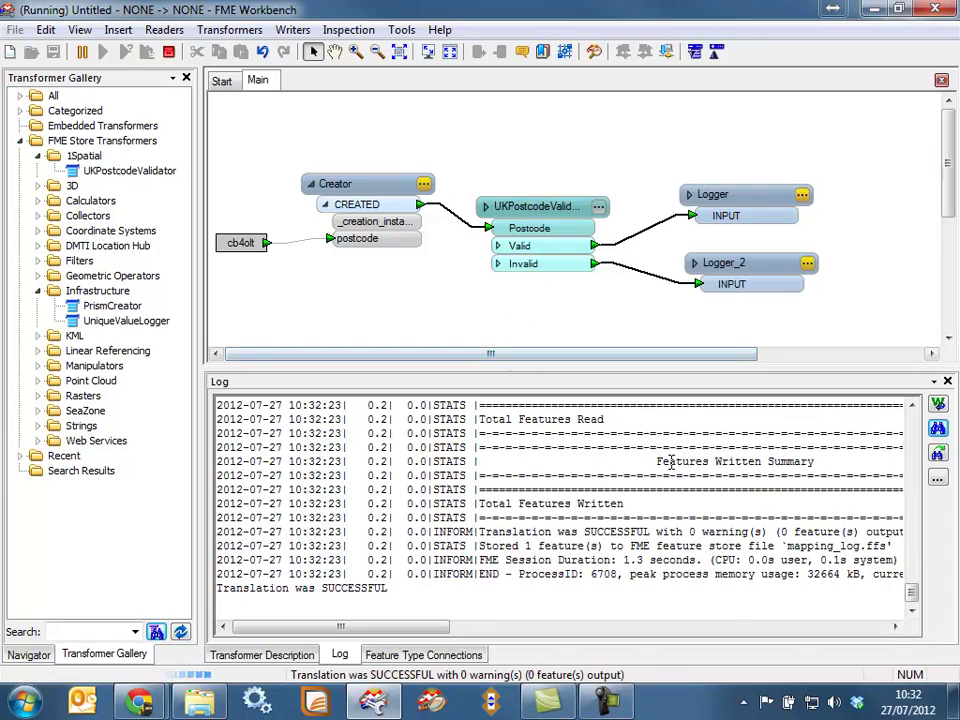
scroll(675, 465, "up", 15)
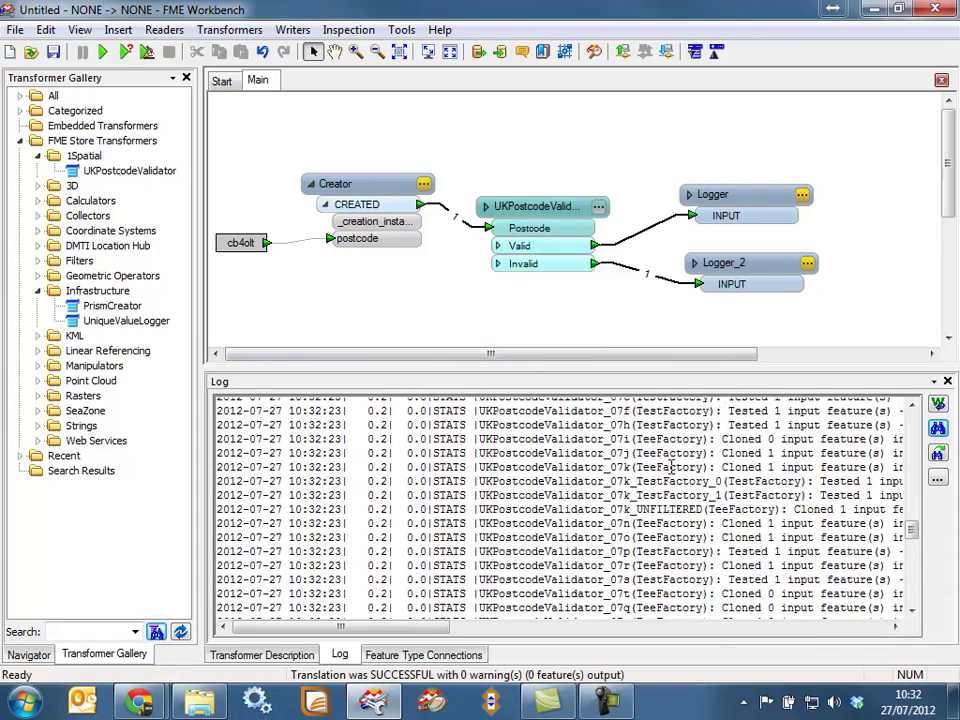
scroll(672, 466, "up", 4)
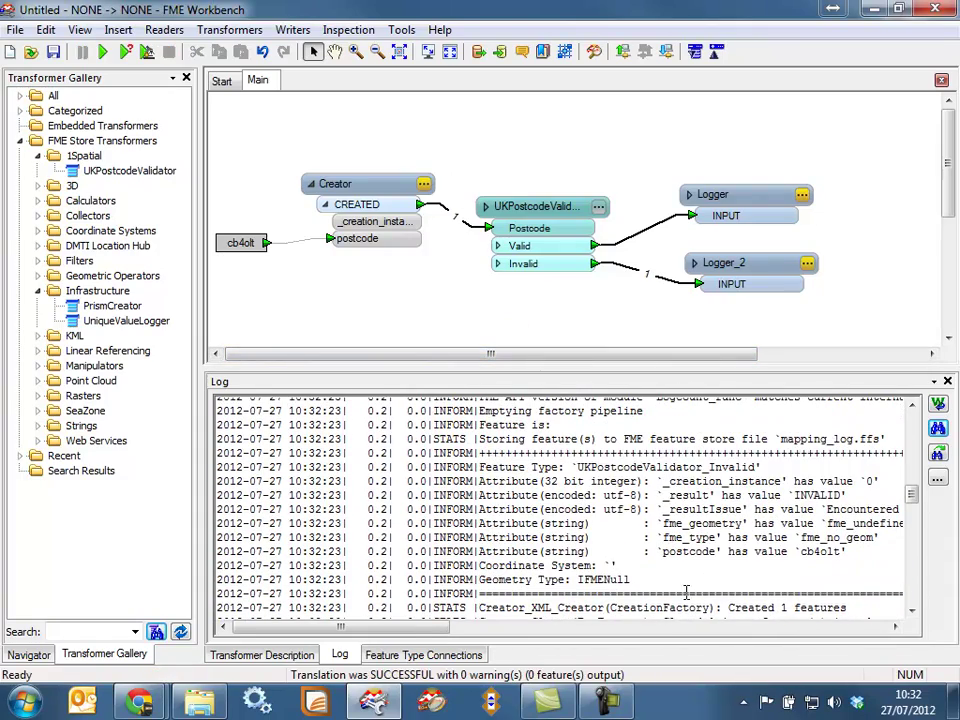
left_click_drag(420, 628, 566, 645)
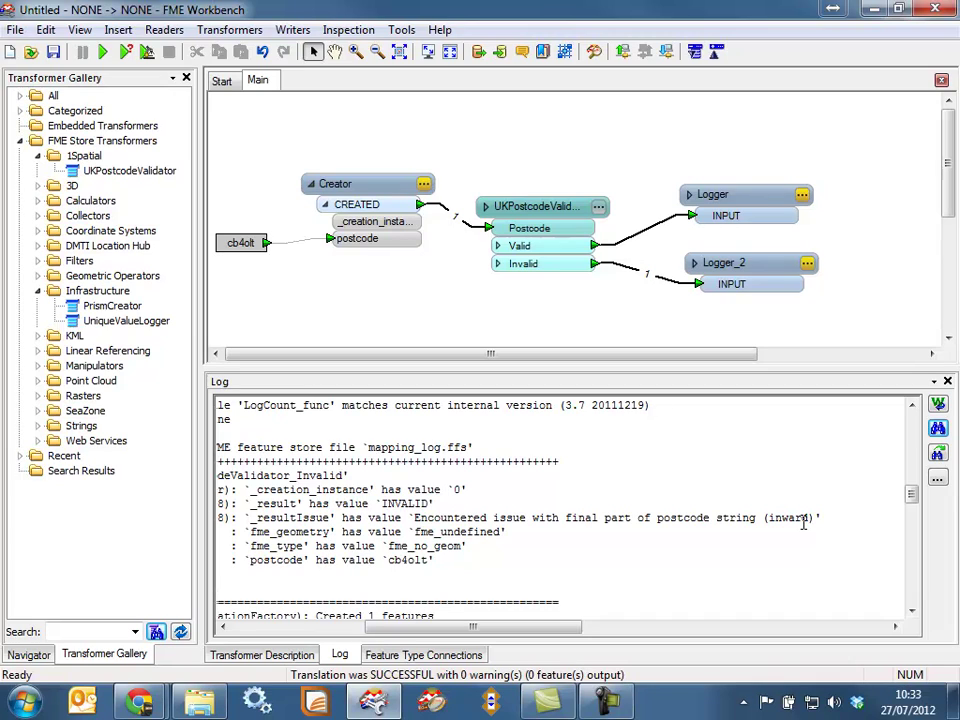
Delete the Creator transformer together with its attached postcode constant.
left_click_drag(470, 305, 213, 136)
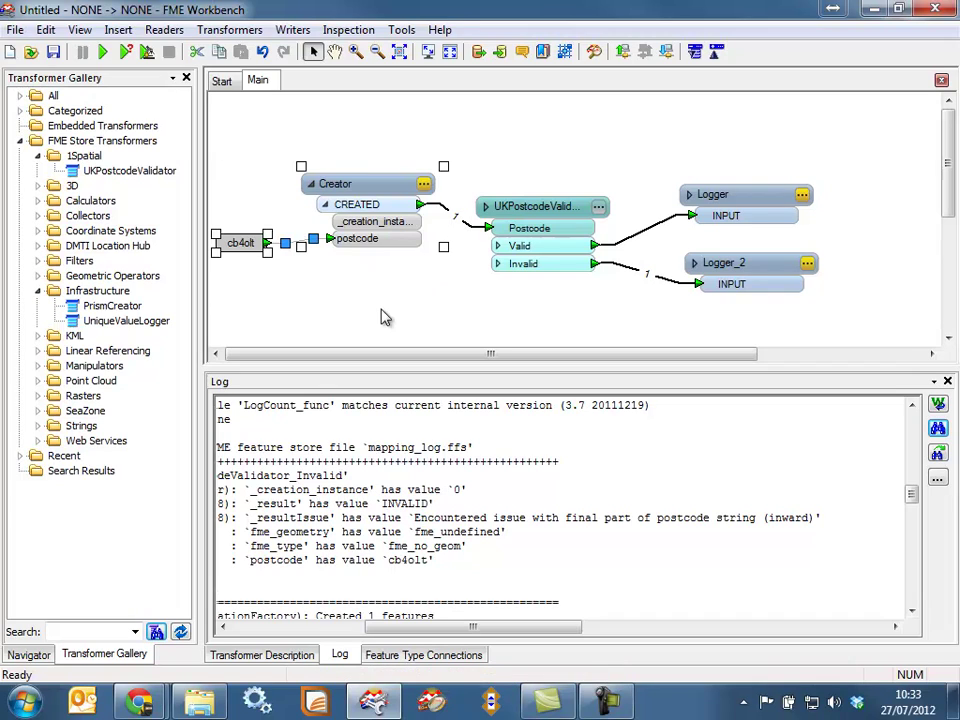
key("Delete")
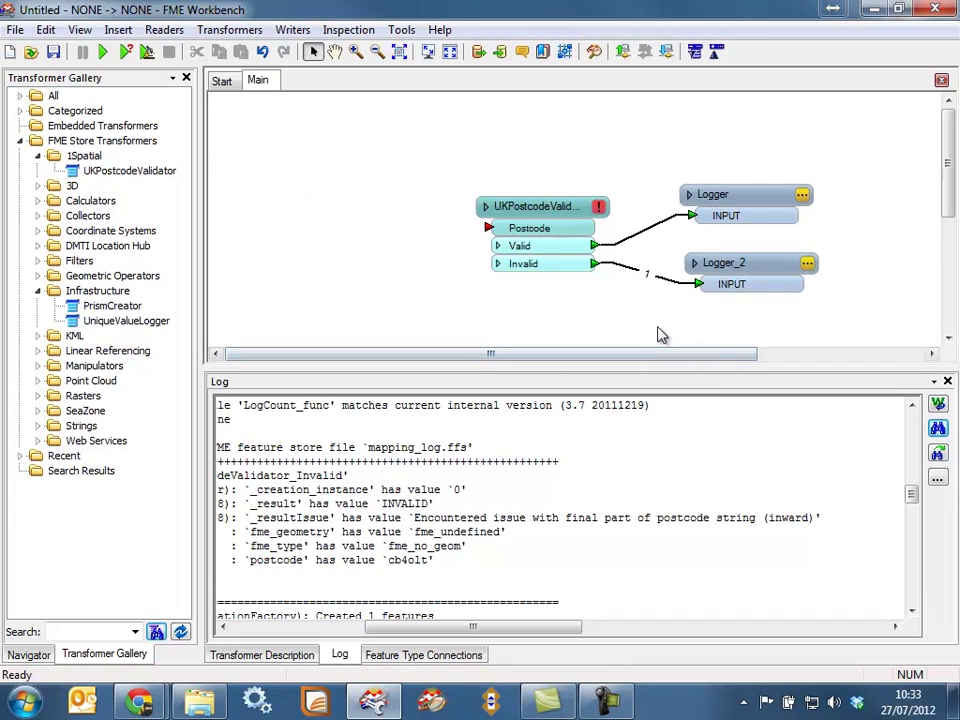
Add a Microsoft Excel reader for the Postcodes.xls dataset in the test_data\Test Process folder, using individual feature types.
left_click(157, 29)
left_click(180, 52)
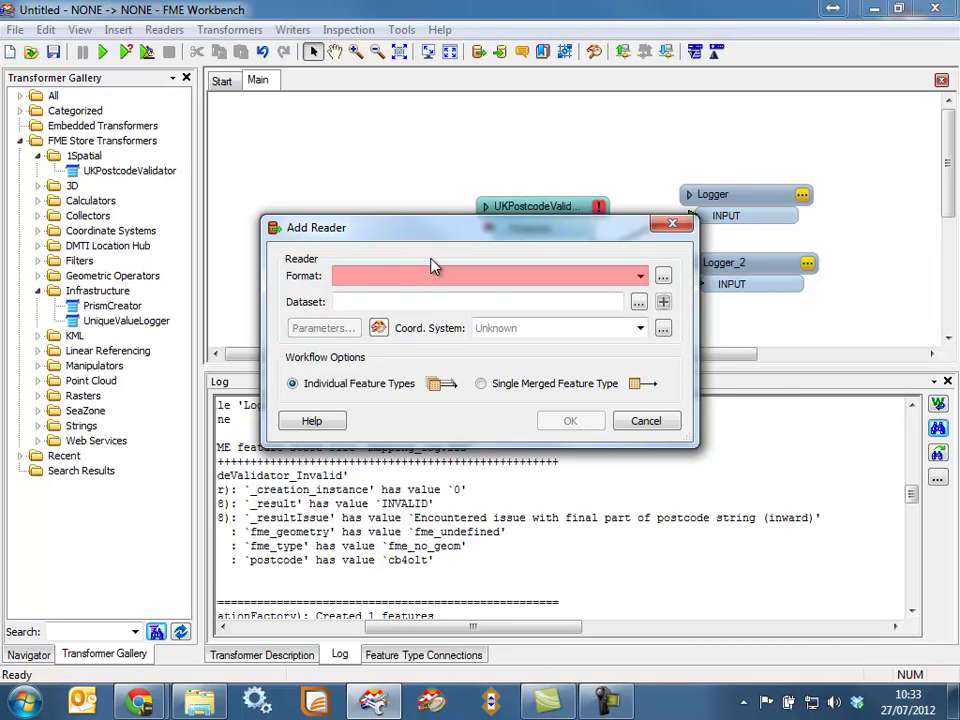
type("xls")
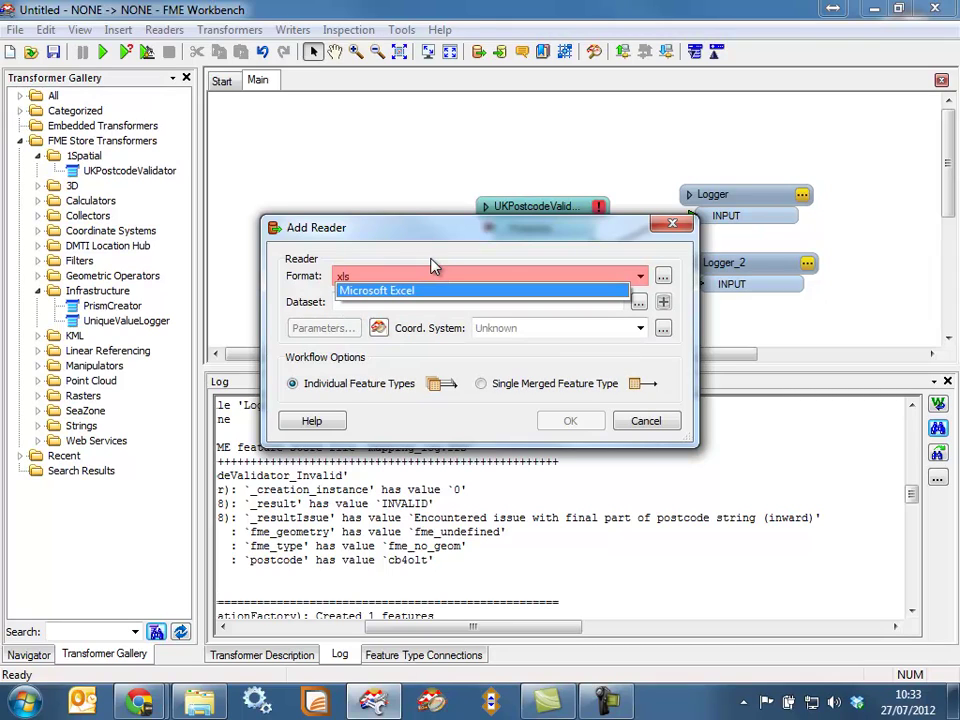
key("Return")
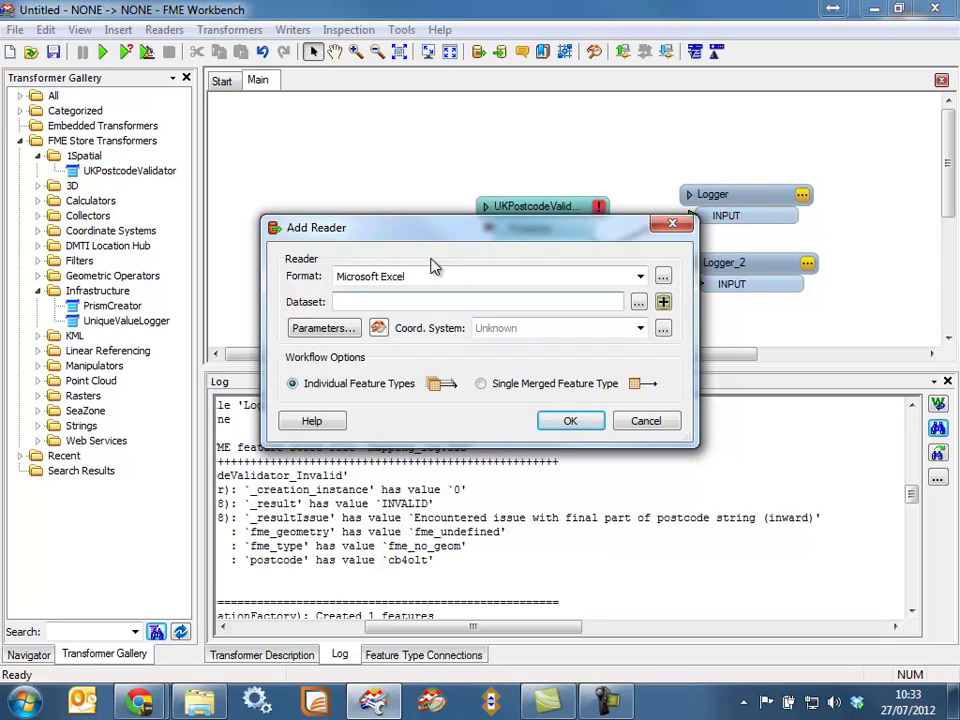
right_click(461, 302)
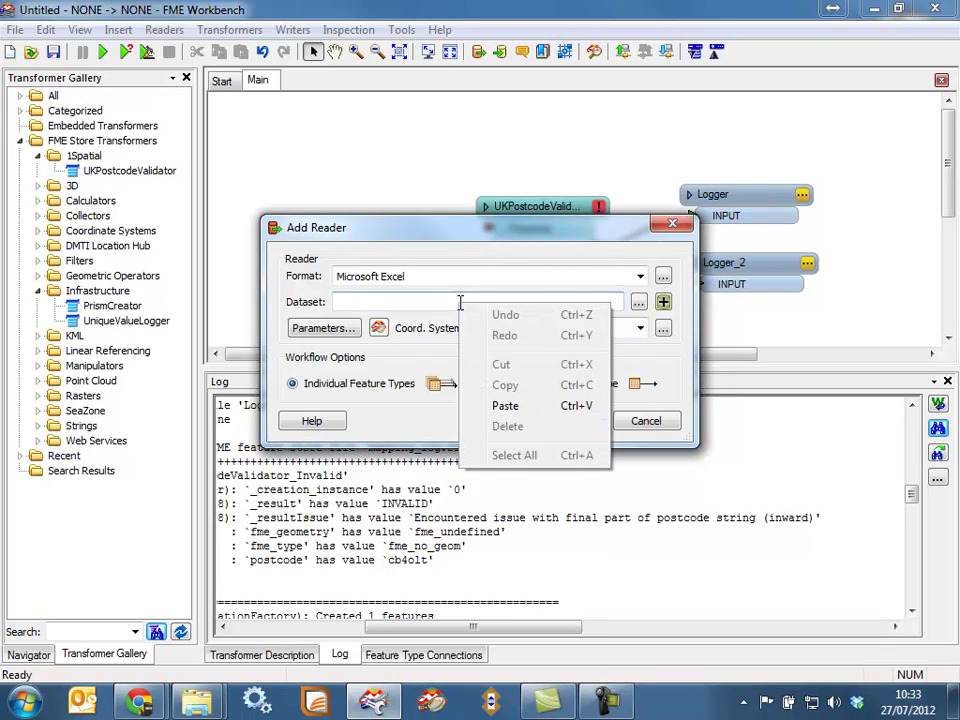
left_click(512, 405)
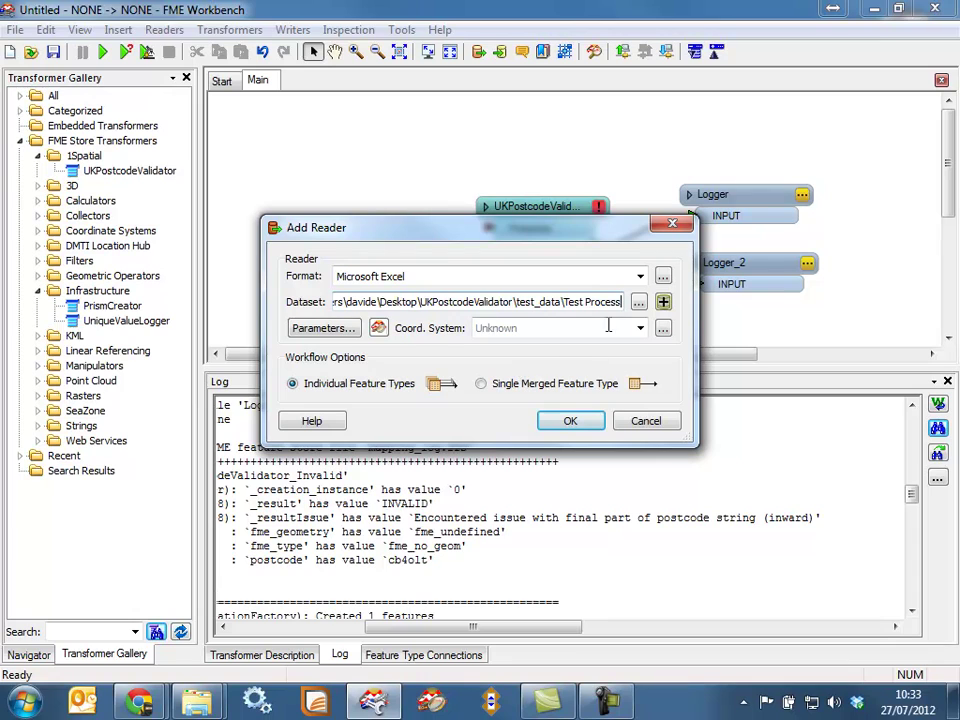
left_click(638, 303)
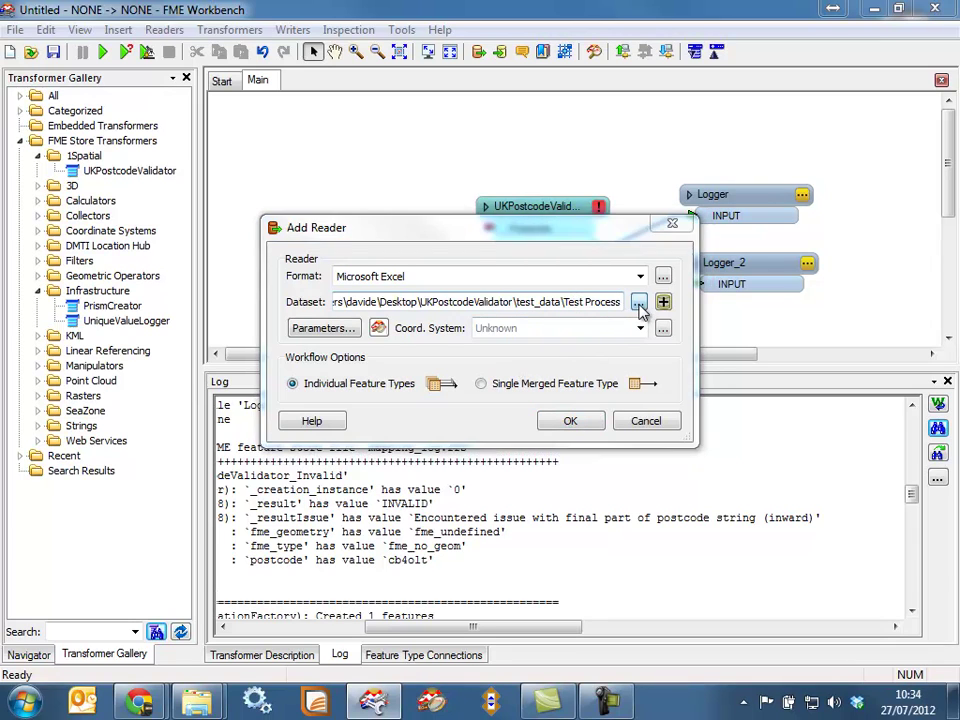
left_click(392, 222)
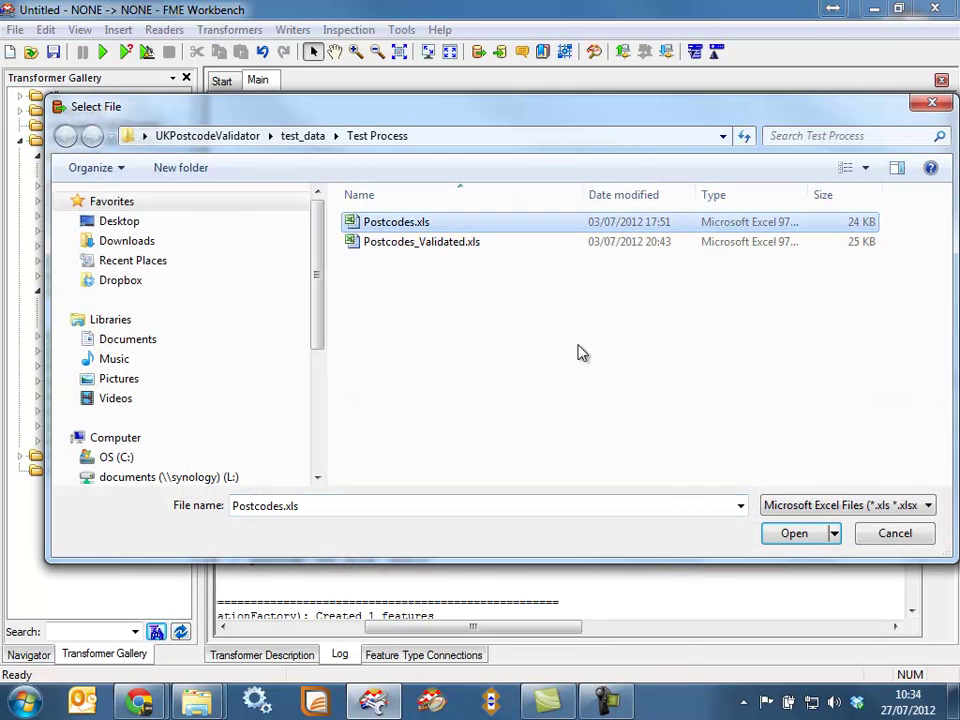
left_click(782, 534)
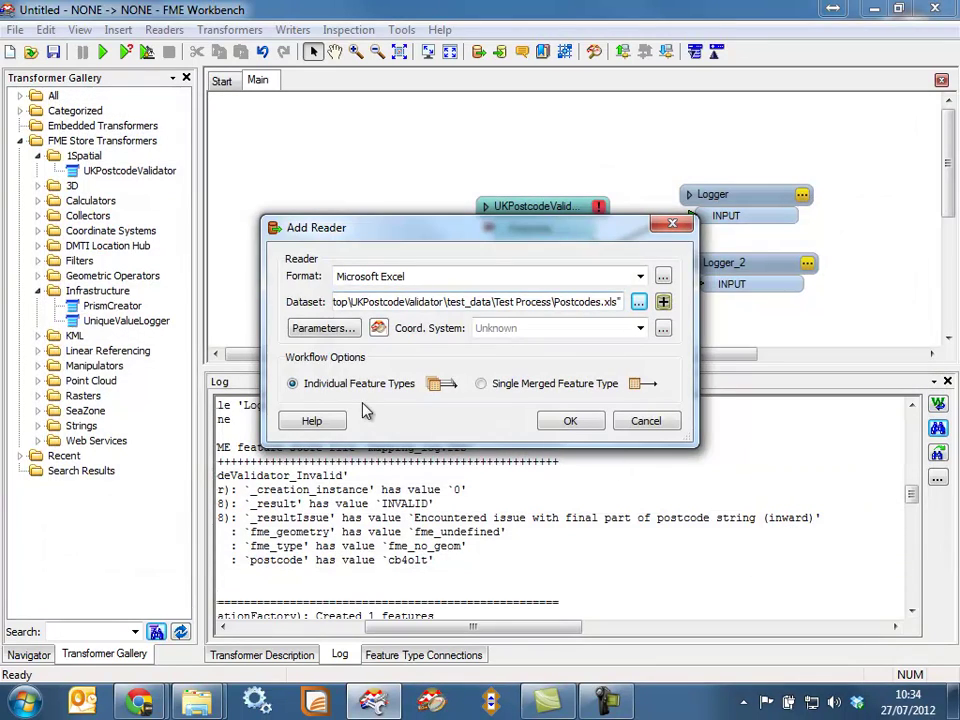
left_click(566, 422)
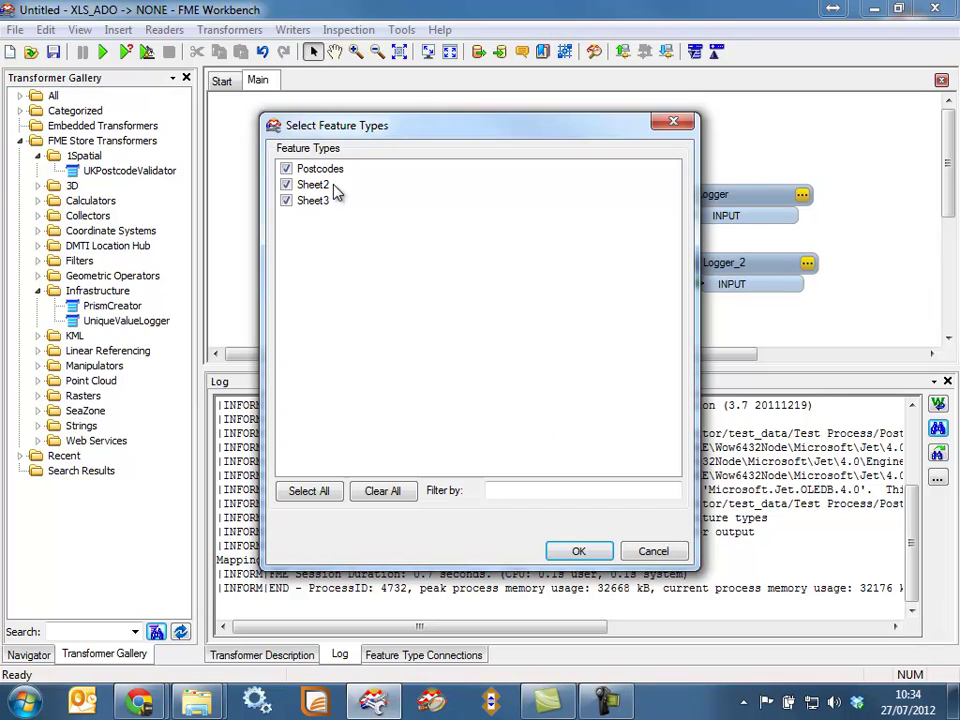
Import only the Postcodes feature type, without Sheet2 and Sheet3, and connect it to the UKPostcodeValidator's Postcode input.
left_click(286, 184)
left_click(286, 200)
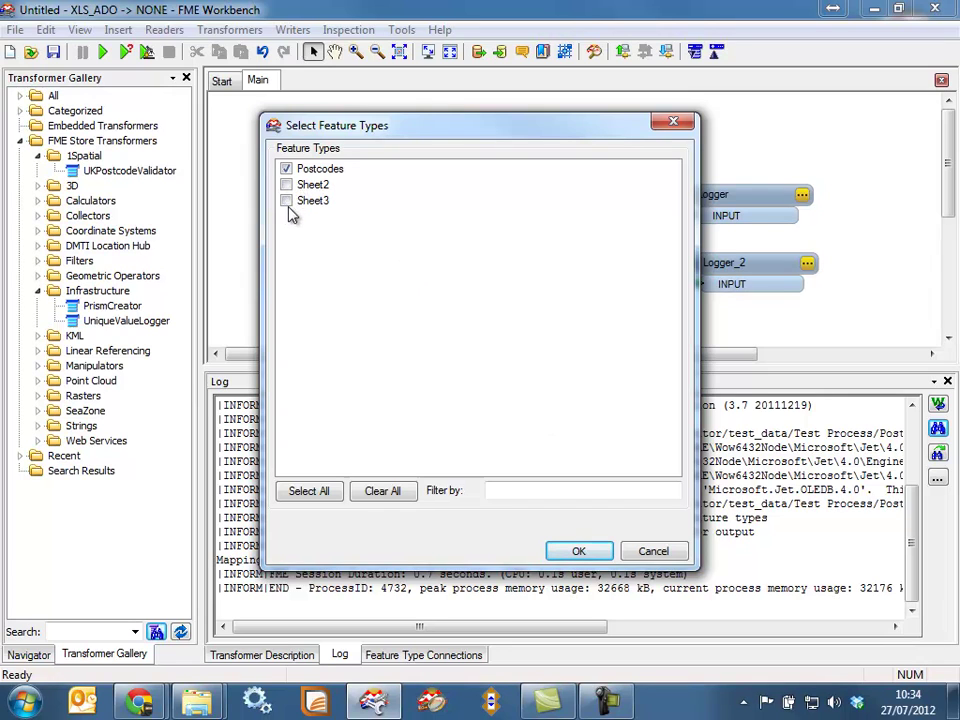
left_click(578, 551)
left_click_drag(390, 163, 488, 228)
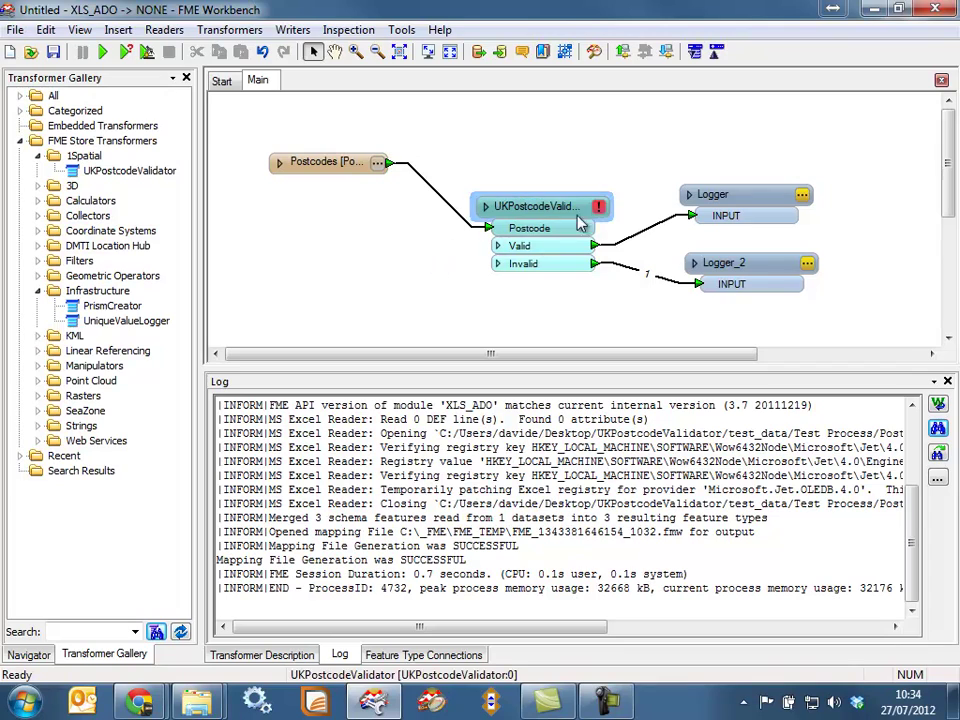
Expand the Postcodes reader's attributes and set the UKPostcodeValidator's field to validate to the Excel attribute Postcode.
left_click(280, 163)
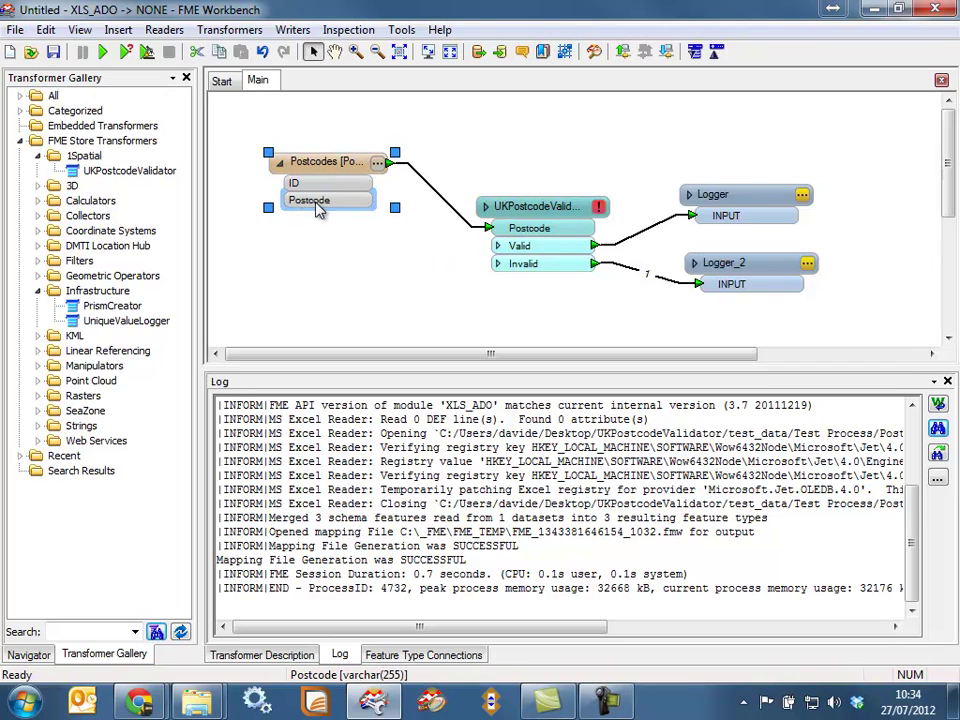
double_click(535, 206)
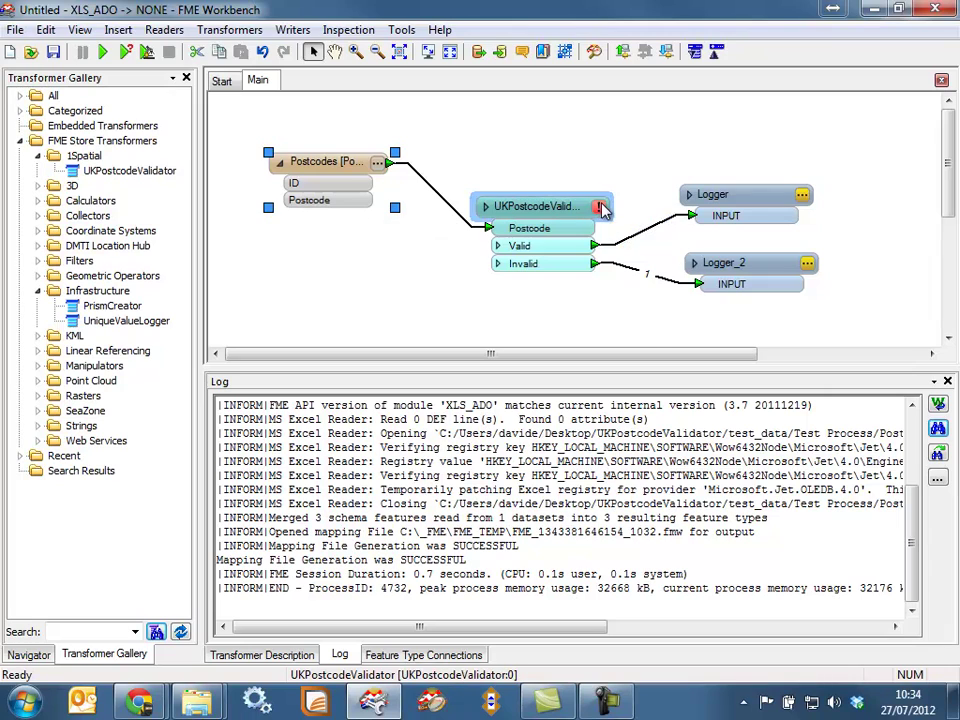
left_click(565, 359)
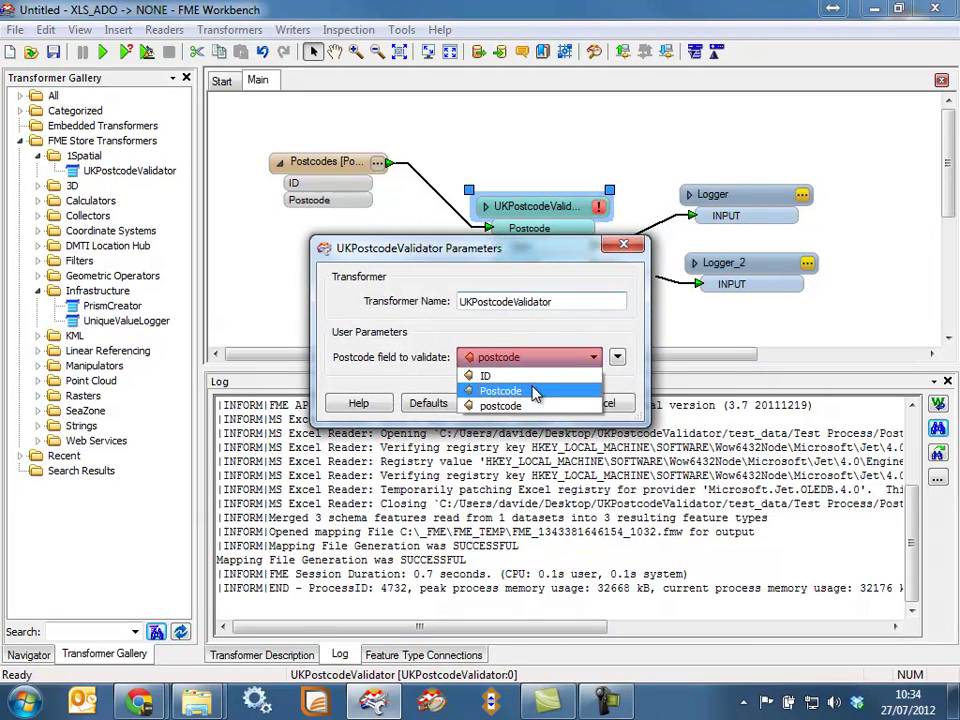
left_click(541, 391)
left_click(523, 403)
left_click(572, 330)
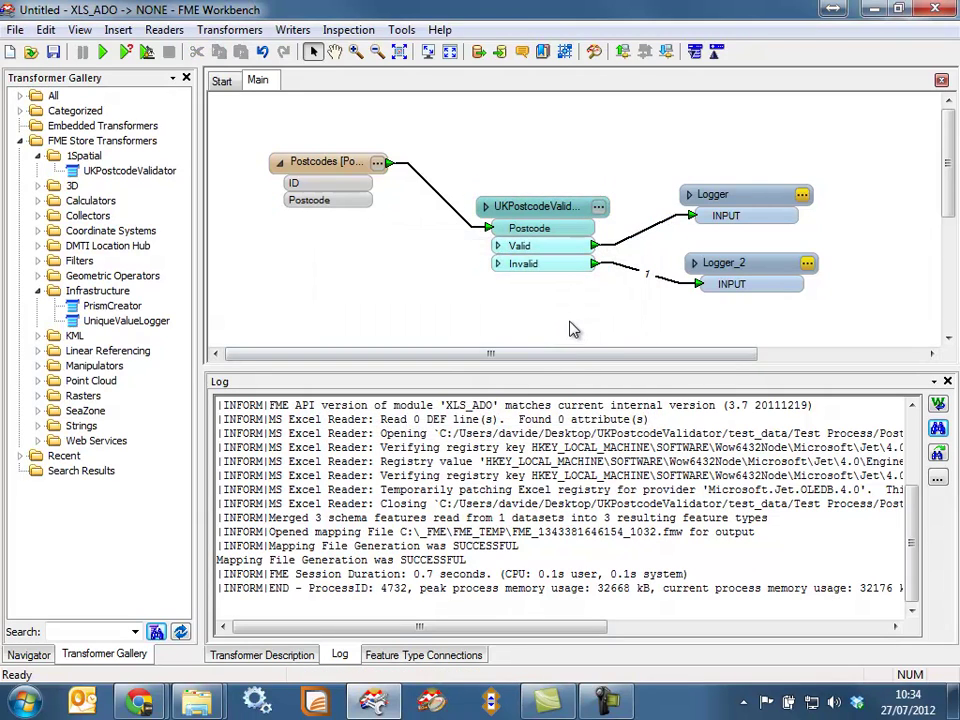
Run the workspace on the Excel data, move the Logger further away from the validator, and select both loggers.
left_click(102, 51)
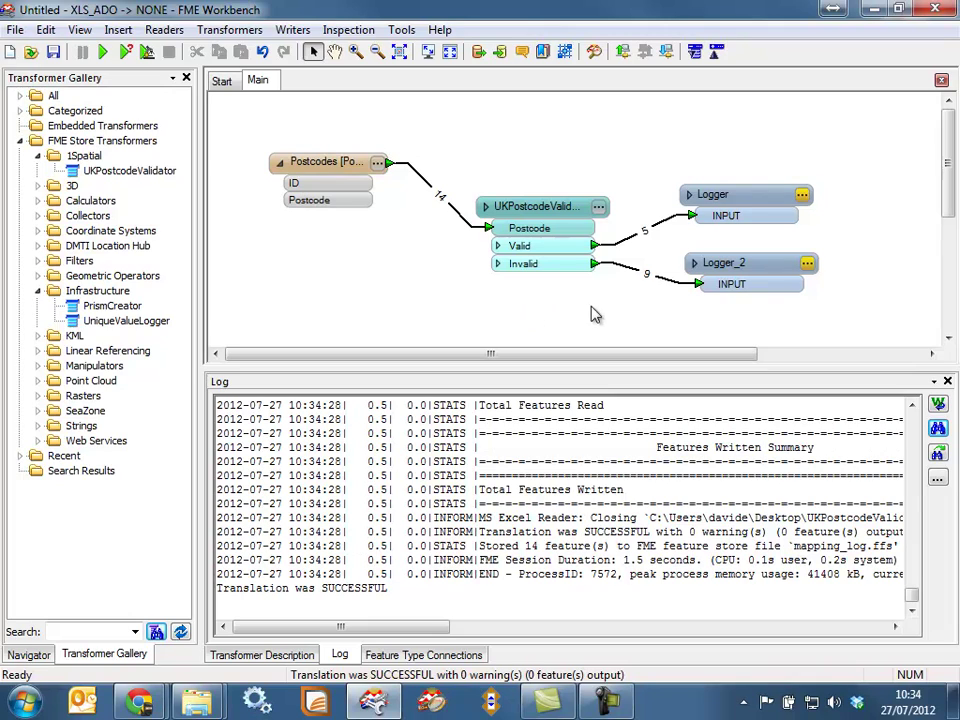
left_click_drag(722, 200, 829, 161)
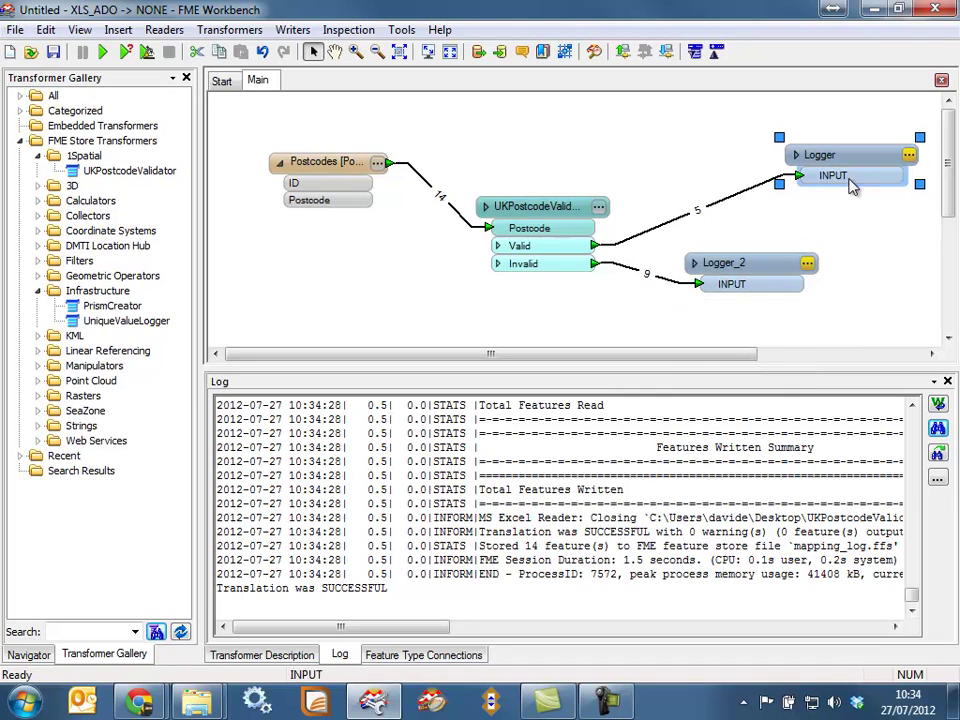
left_click_drag(666, 315, 938, 126)
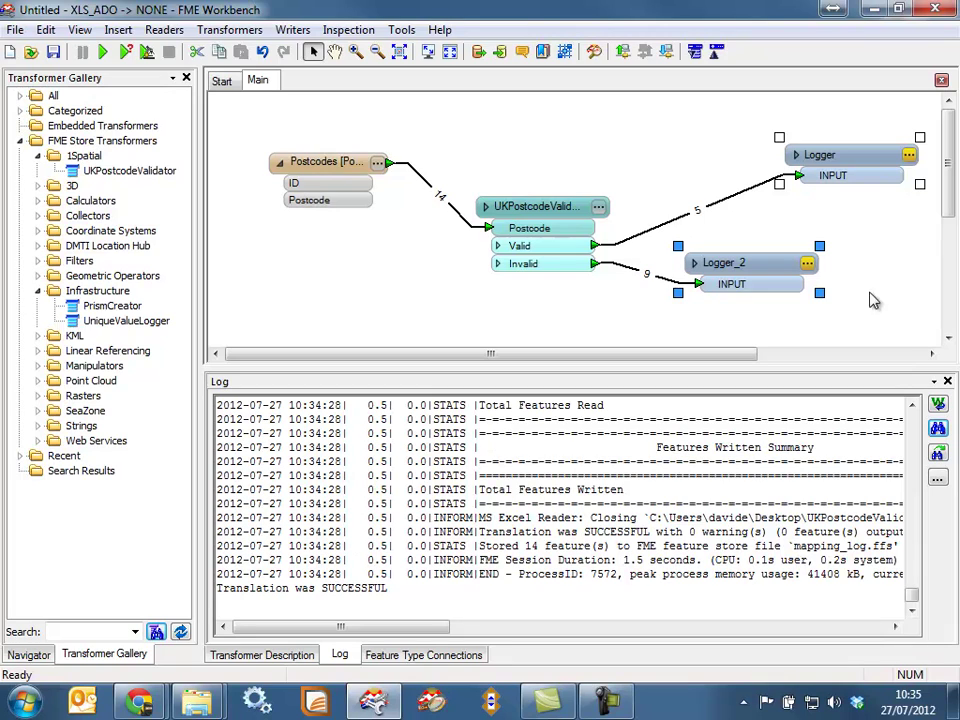
Review the network proxy settings in FME Options and close the dialog without changes.
left_click(440, 30)
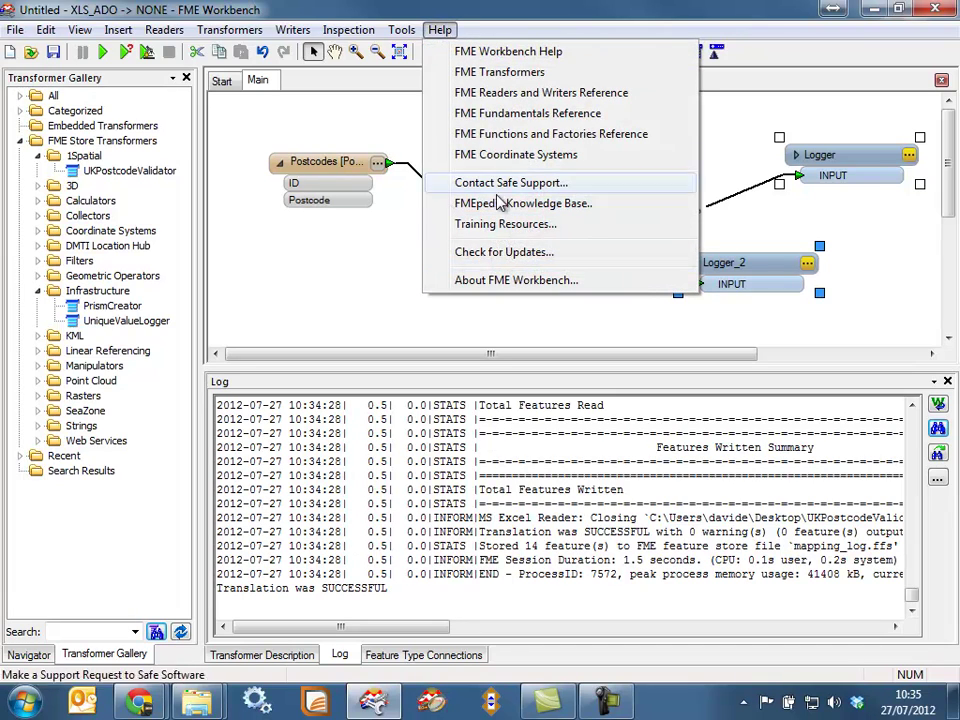
mouse_move(401, 30)
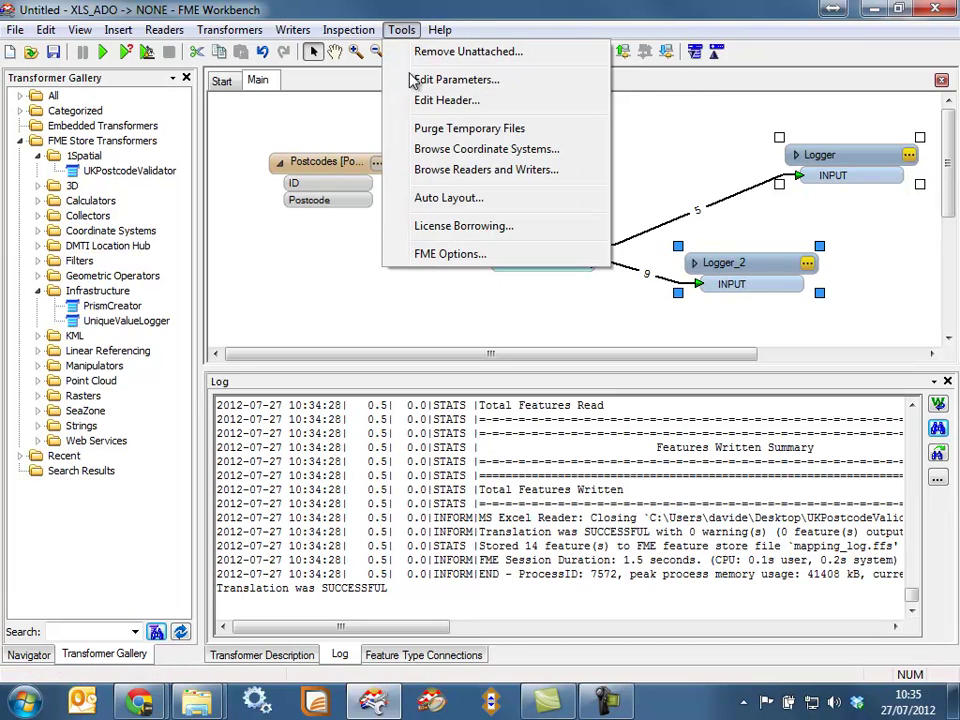
left_click(450, 256)
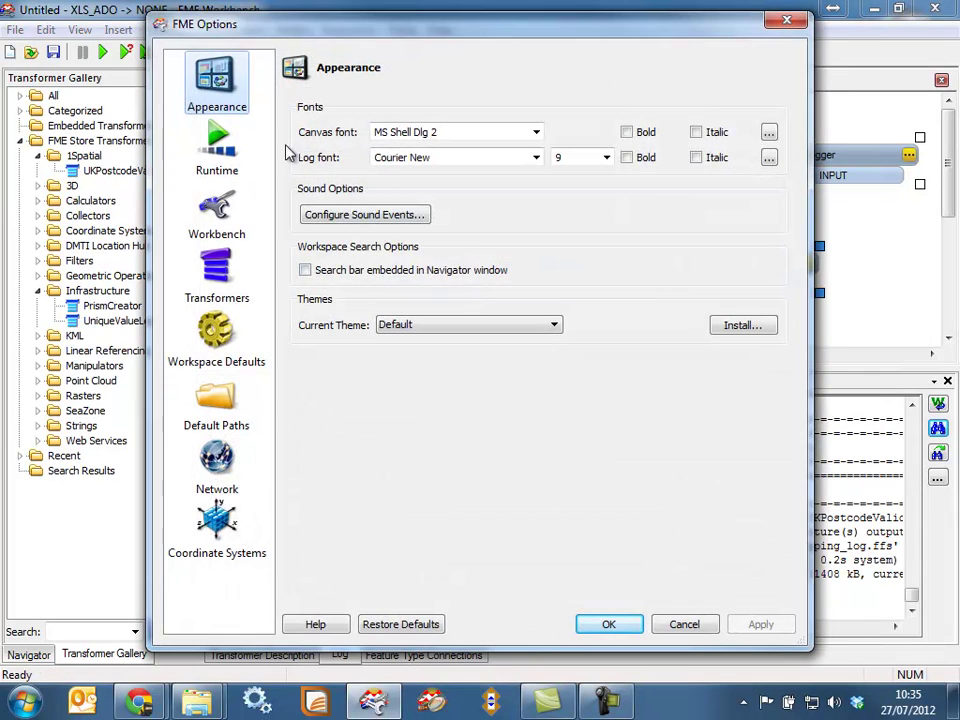
left_click(228, 478)
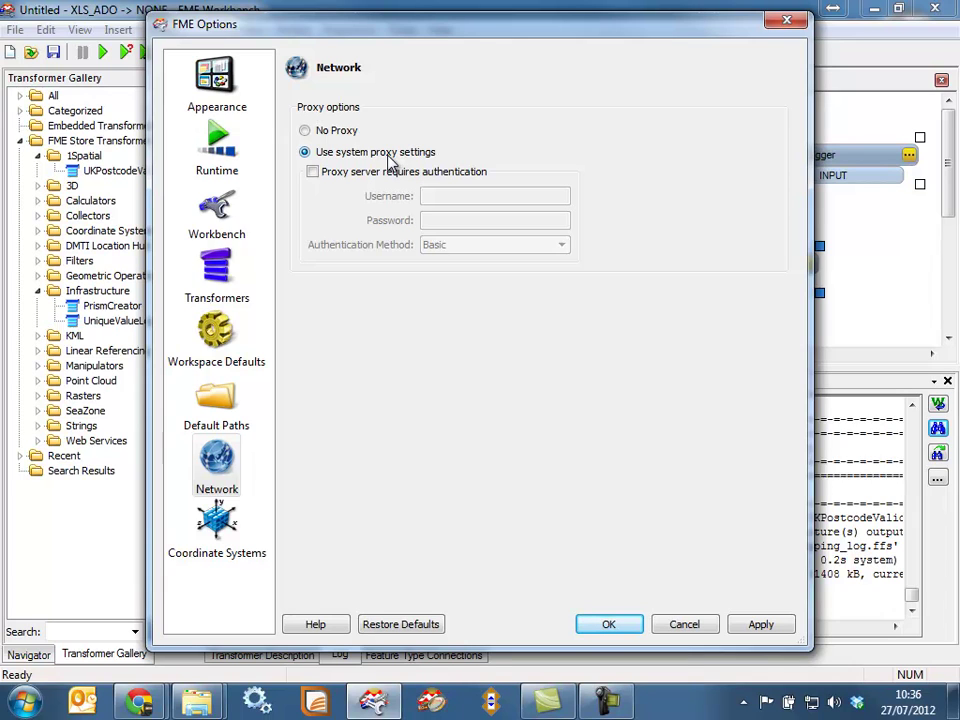
left_click(690, 625)
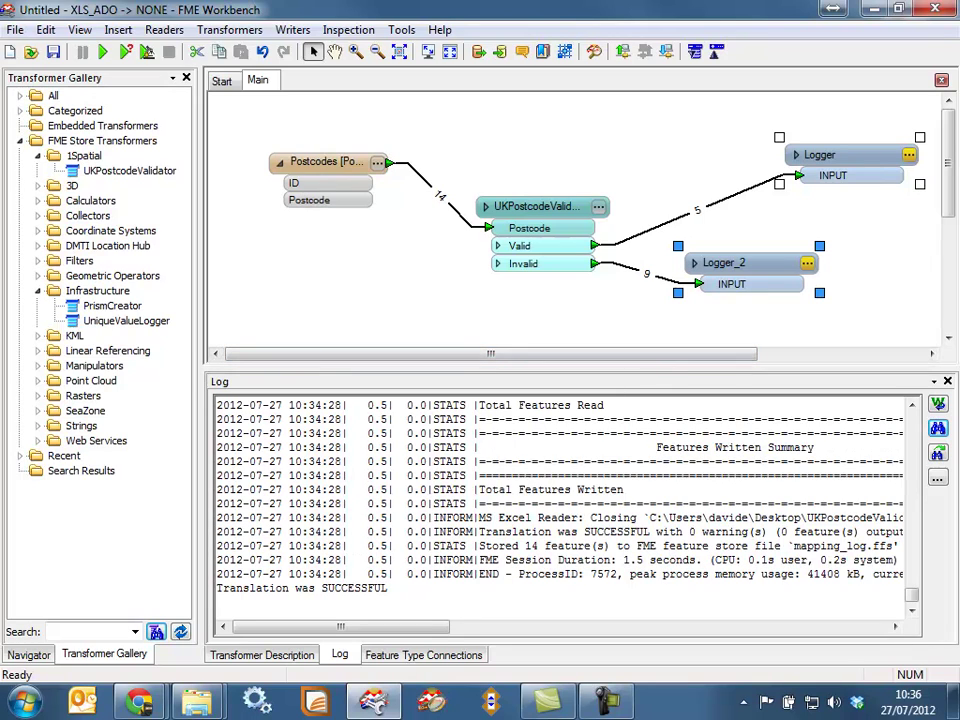
Switch to the FME Store website in Chrome and browse the catalog's custom transformers.
mouse_move(139, 700)
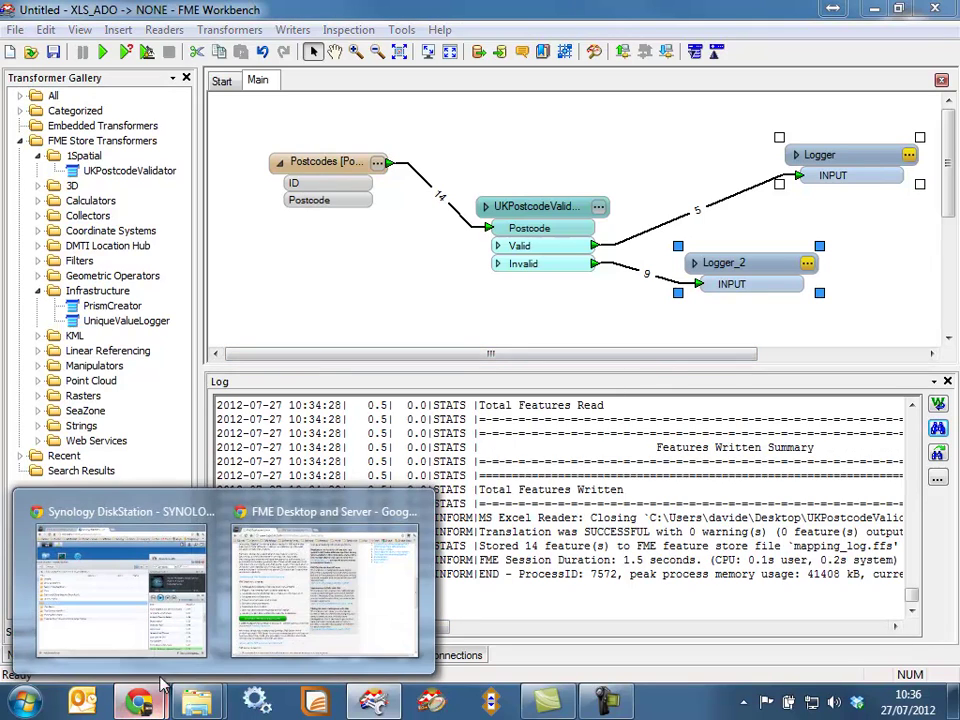
left_click(360, 535)
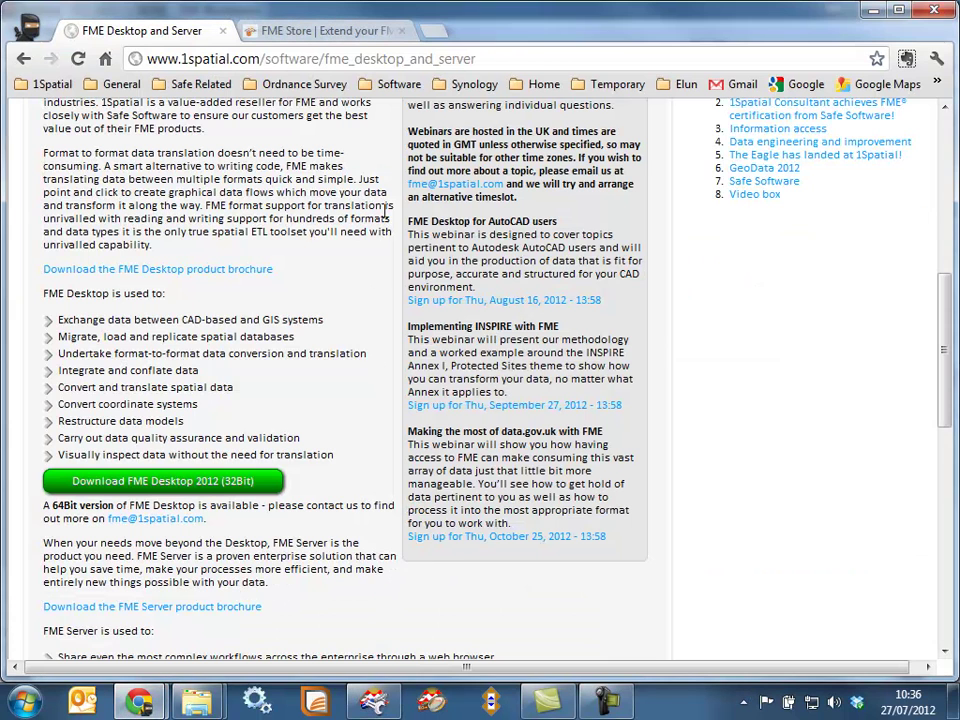
left_click(316, 32)
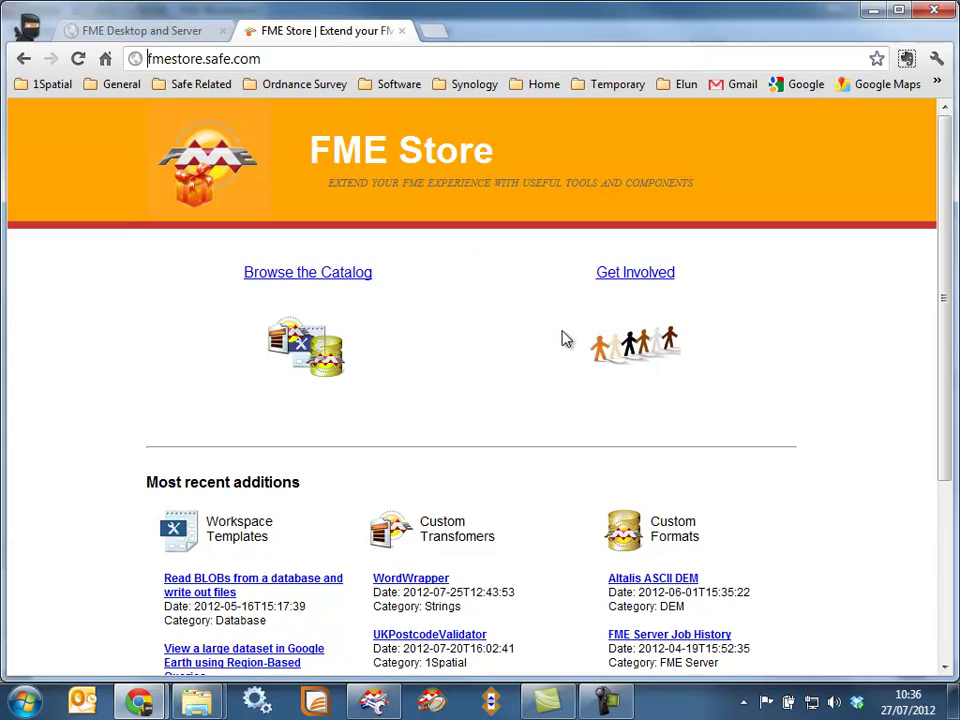
left_click(350, 276)
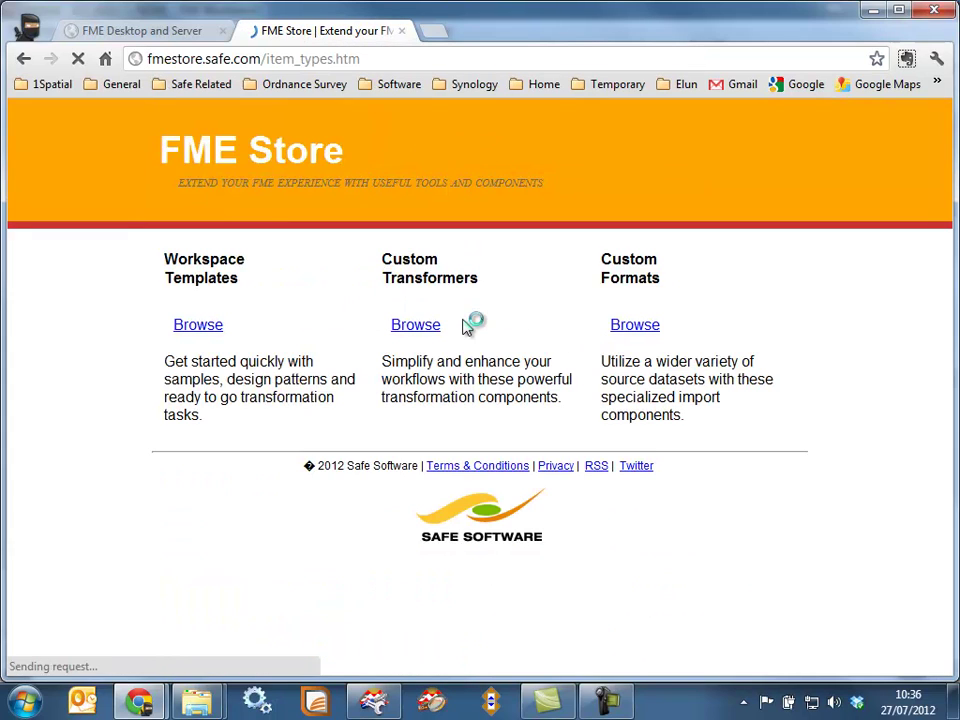
left_click(424, 327)
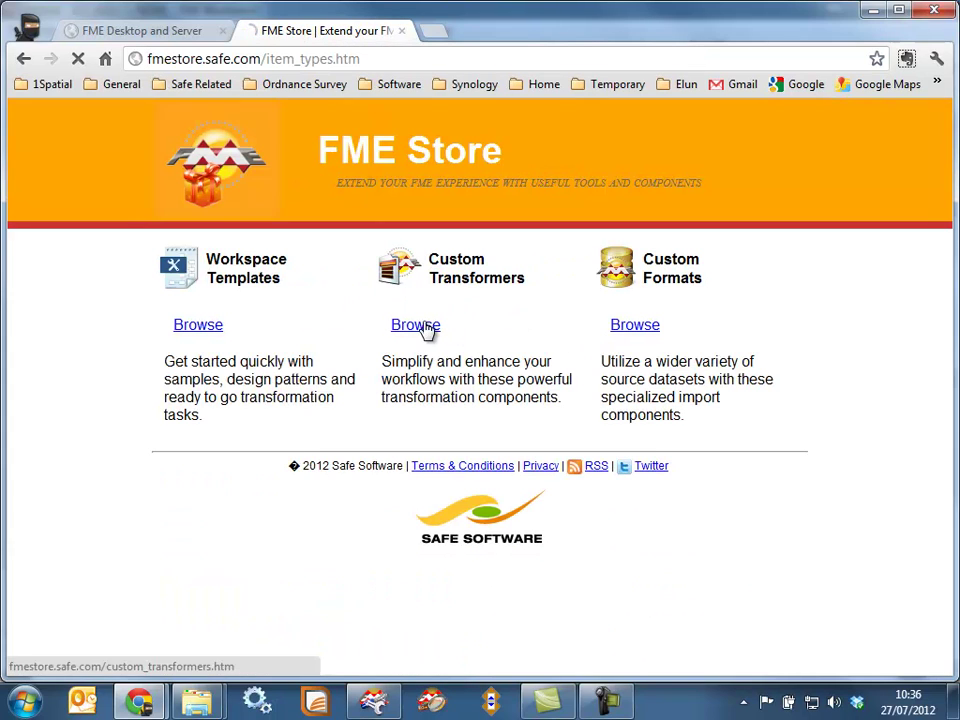
Find UKPostcodeValidator in the custom transformers list, view its page, and open the custom transformer in Workbench.
scroll(490, 443, "down", 20)
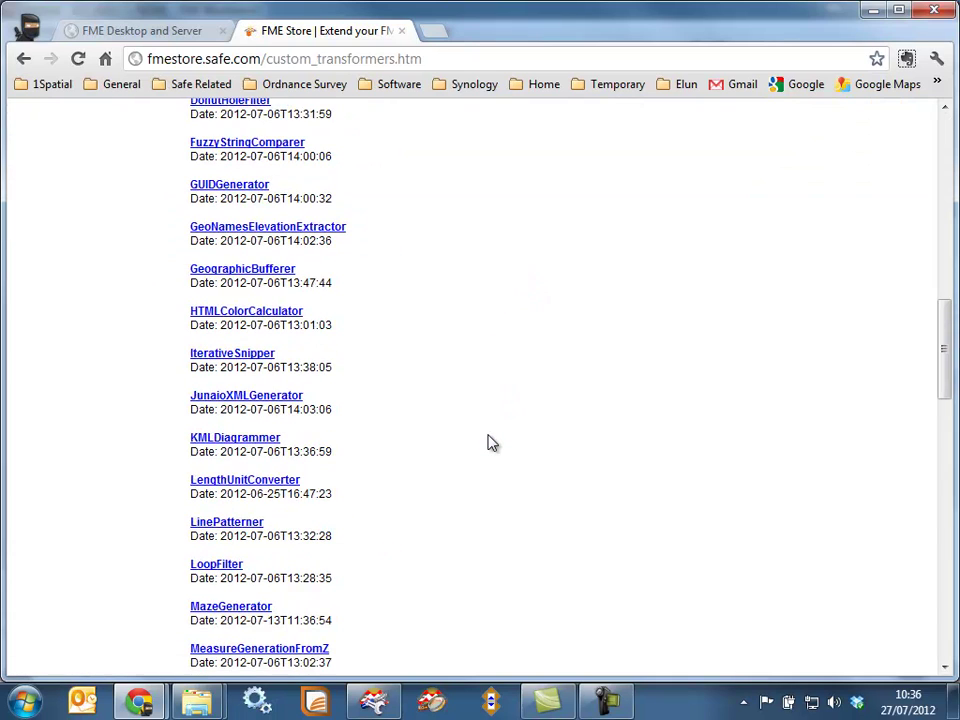
scroll(490, 443, "up", 1)
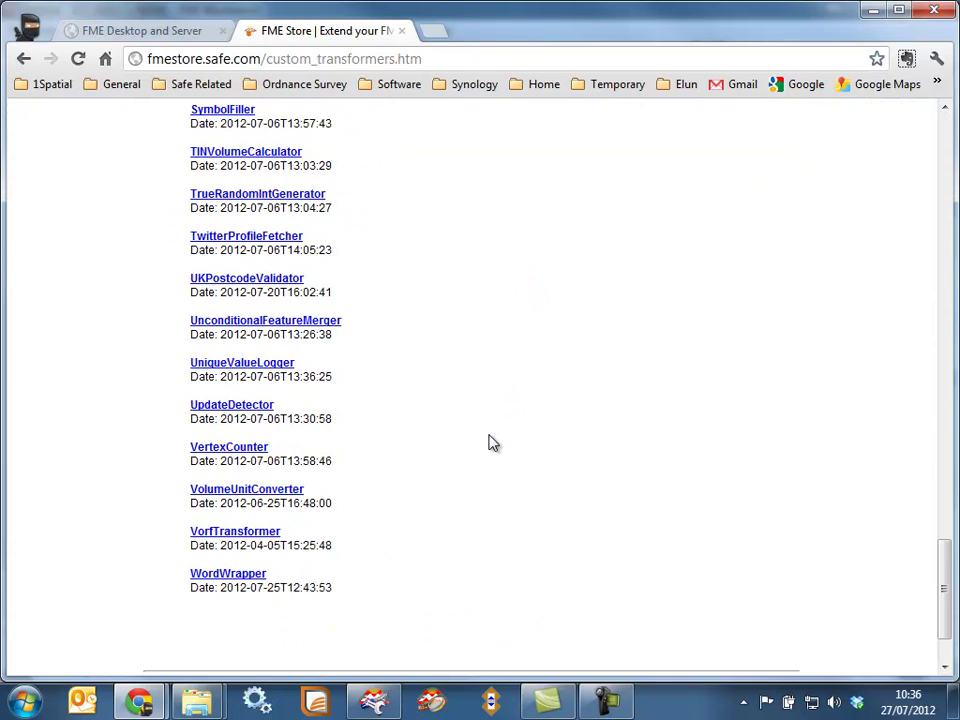
left_click(272, 285)
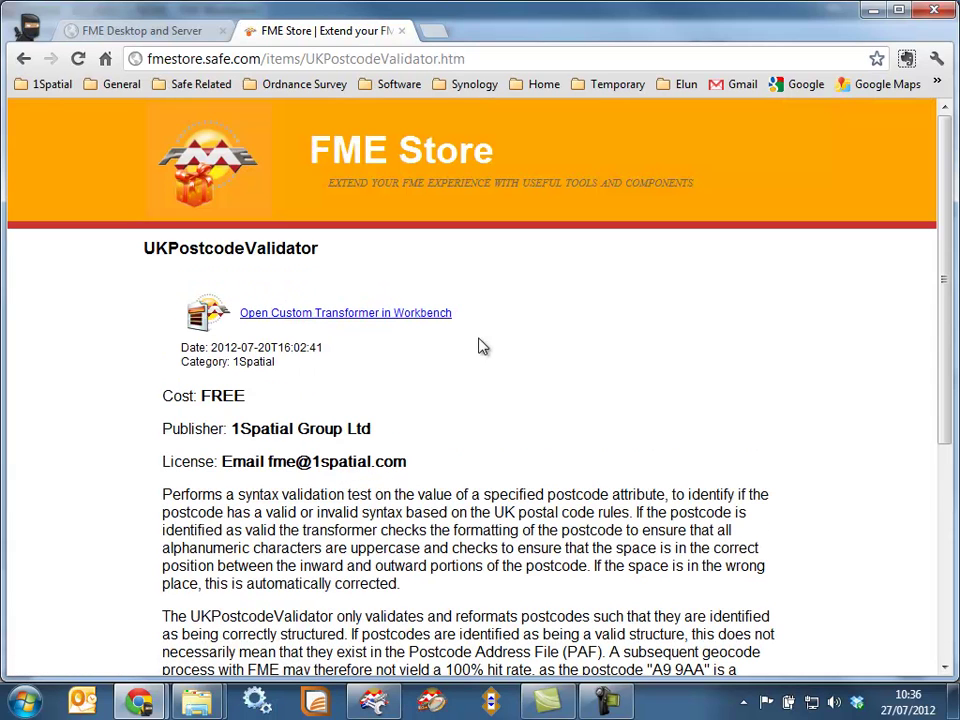
left_click(345, 313)
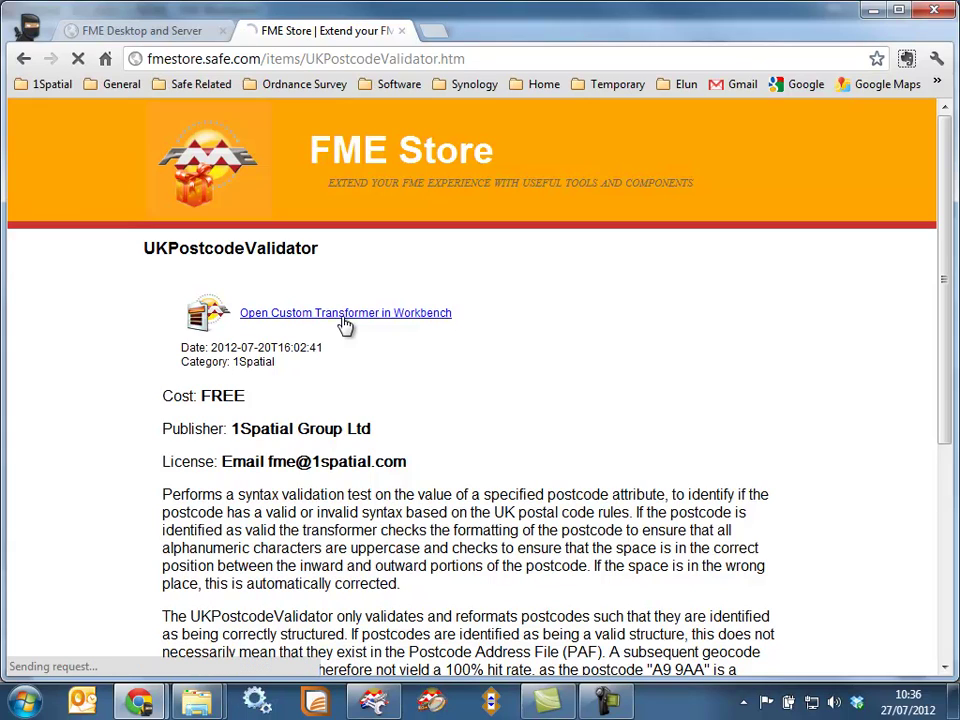